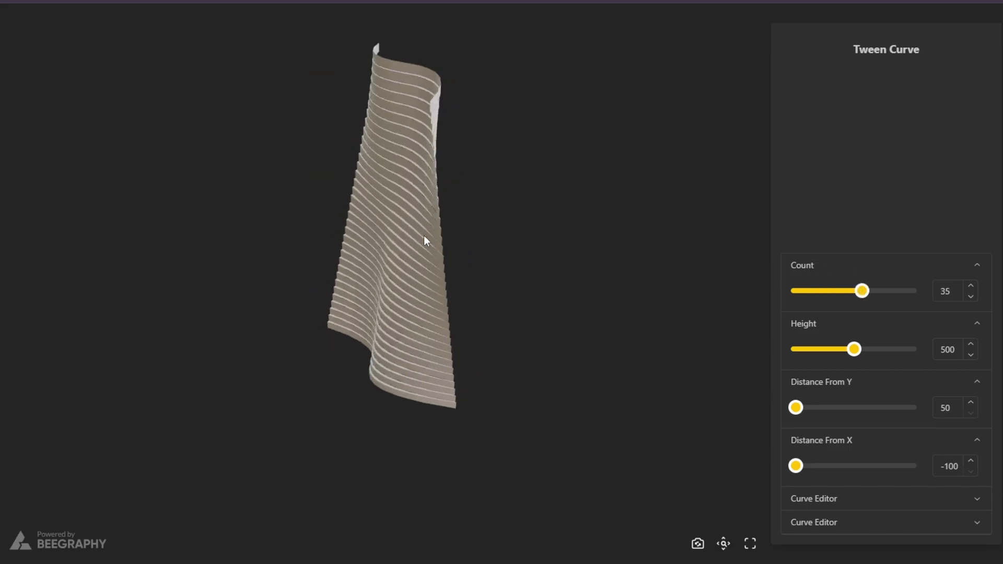
Set the finished model's Distance From X to -52 and its Count to 37, viewing it from several angles
{"action": "left_click_drag", "start_coordinate": [422, 232], "coordinate": [338, 223]}
{"action": "scroll", "coordinate": [317, 237], "scroll_direction": "up", "scroll_amount": 5}
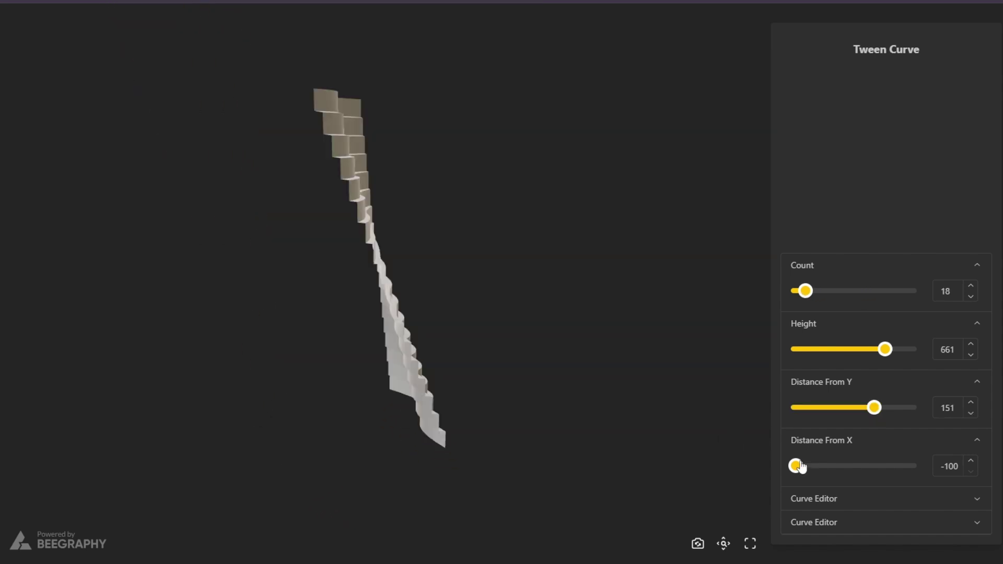
{"action": "left_click_drag", "start_coordinate": [795, 465], "coordinate": [851, 465]}
{"action": "left_click_drag", "start_coordinate": [648, 411], "coordinate": [518, 400]}
{"action": "left_click_drag", "start_coordinate": [806, 292], "coordinate": [867, 297]}
{"action": "left_click_drag", "start_coordinate": [543, 337], "coordinate": [603, 336]}
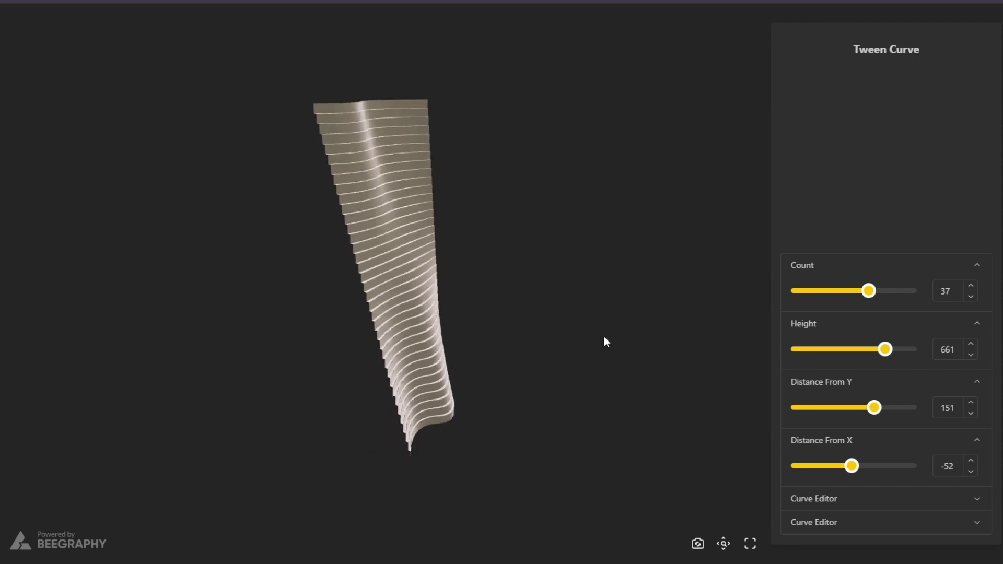
Reshape the first curve of the finished model by moving its start point and both middle control points
{"action": "left_click", "coordinate": [831, 497]}
{"action": "left_click_drag", "start_coordinate": [803, 458], "coordinate": [799, 443]}
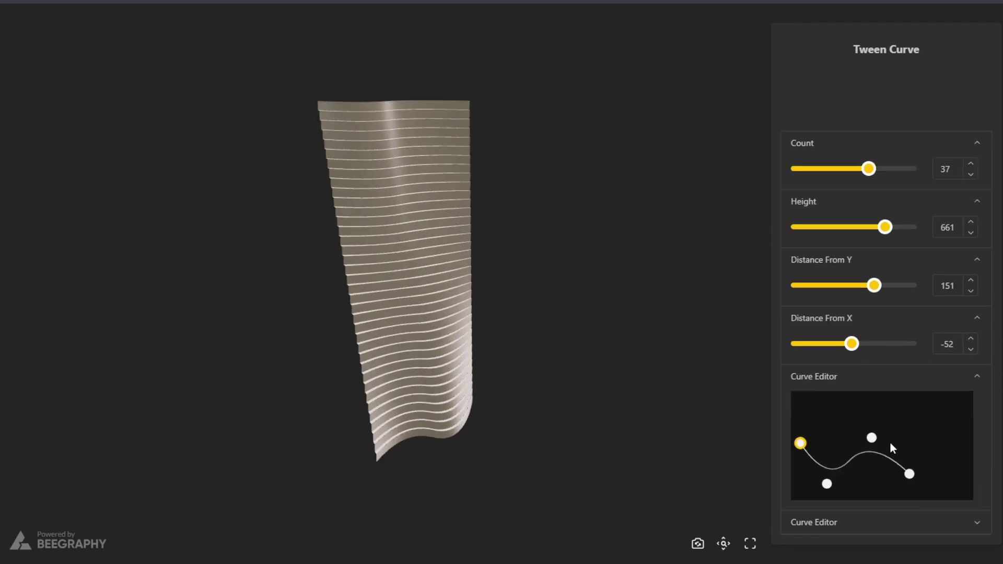
{"action": "left_click_drag", "start_coordinate": [872, 439], "coordinate": [877, 463]}
{"action": "left_click_drag", "start_coordinate": [827, 484], "coordinate": [846, 437]}
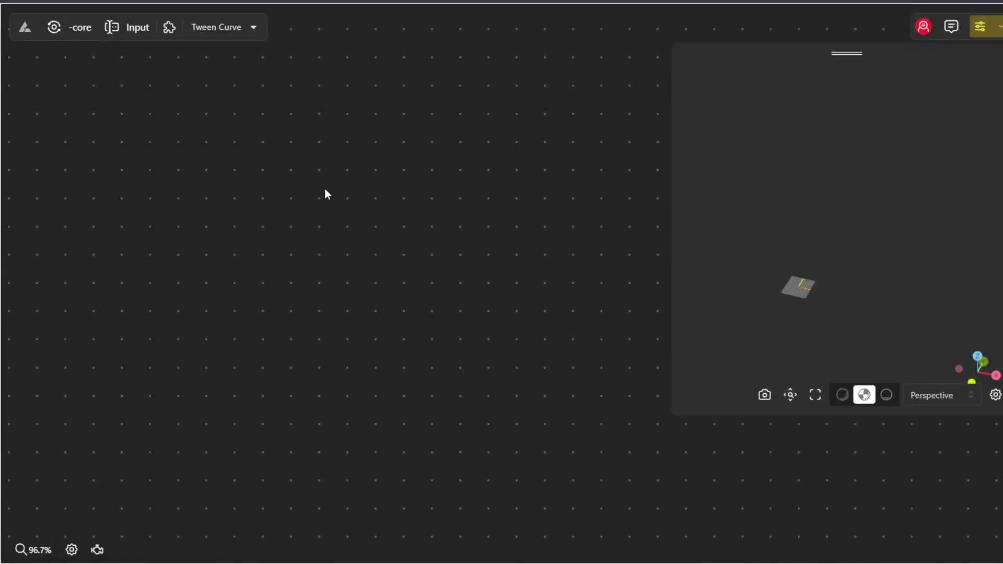
Add a Curve Editor node to the empty canvas and duplicate it
{"action": "double_click", "coordinate": [324, 187]}
{"action": "type", "text": "curv d"}
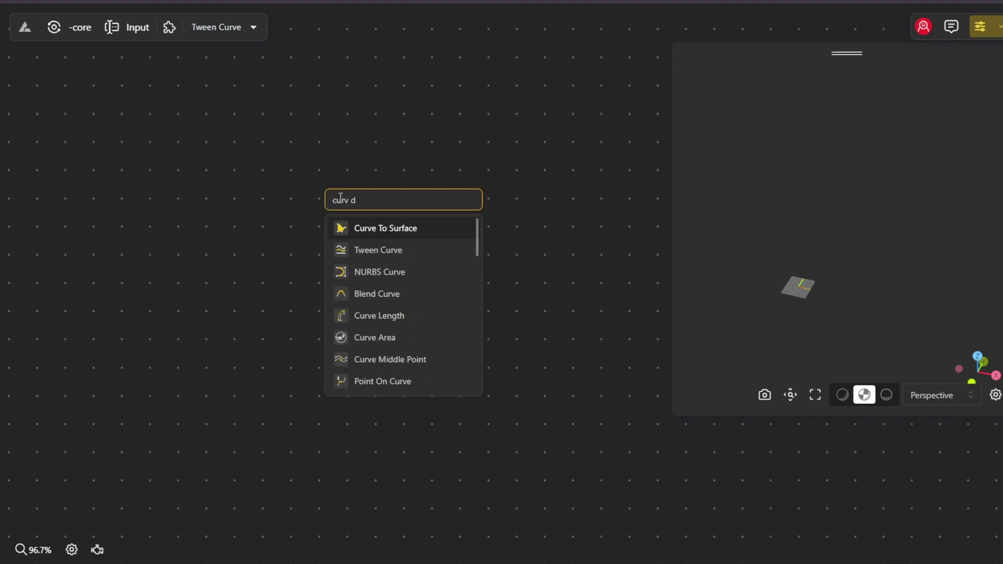
{"action": "type", "text": " ed"}
{"action": "left_click", "coordinate": [388, 229]}
{"action": "left_click_drag", "start_coordinate": [399, 209], "coordinate": [331, 360]}
{"action": "key", "text": "ctrl+d"}
Give the duplicated Curve Editor a different curve shape by moving its end control point
{"action": "scroll", "coordinate": [327, 180], "scroll_direction": "down", "scroll_amount": 5}
{"action": "left_click", "coordinate": [295, 262]}
{"action": "left_click_drag", "start_coordinate": [295, 262], "coordinate": [396, 249]}
Add a Scale node and connect the first Curve Editor's curve to its Geometry input
{"action": "scroll", "coordinate": [399, 240], "scroll_direction": "down", "scroll_amount": 4}
{"action": "left_click_drag", "start_coordinate": [511, 294], "coordinate": [322, 203]}
{"action": "scroll", "coordinate": [305, 196], "scroll_direction": "up", "scroll_amount": 7}
{"action": "double_click", "coordinate": [258, 161]}
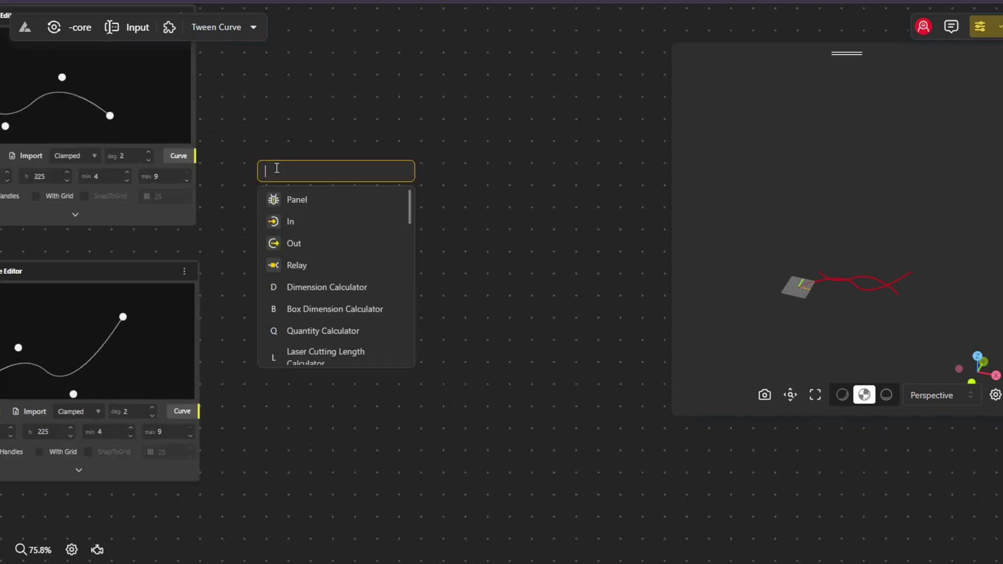
{"action": "type", "text": "scale"}
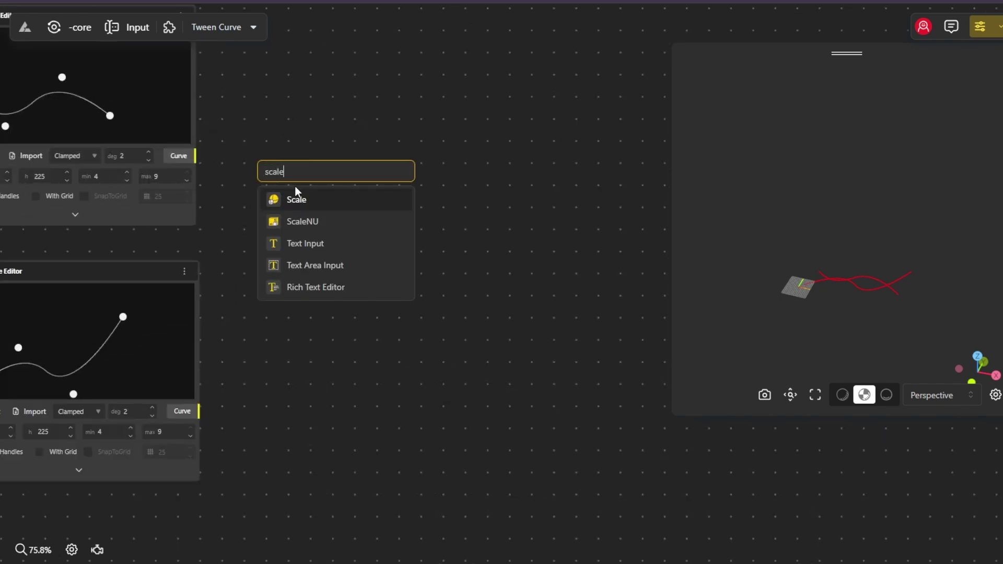
{"action": "left_click", "coordinate": [299, 198]}
{"action": "left_click_drag", "start_coordinate": [325, 202], "coordinate": [340, 159]}
{"action": "left_click_drag", "start_coordinate": [194, 156], "coordinate": [263, 145]}
Set the Scale node's factor to 1.2
{"action": "left_click", "coordinate": [297, 188]}
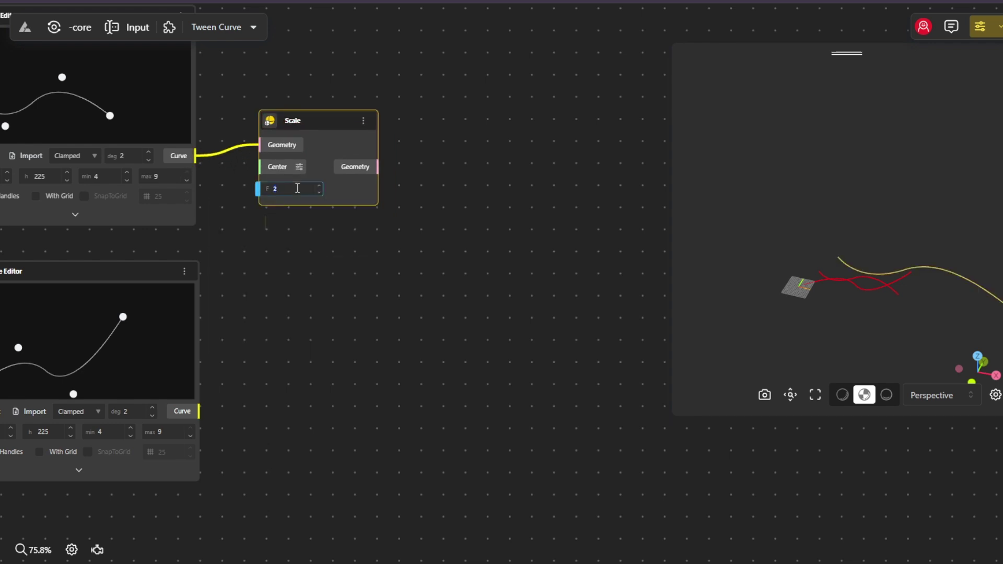
{"action": "type", "text": "1.3"}
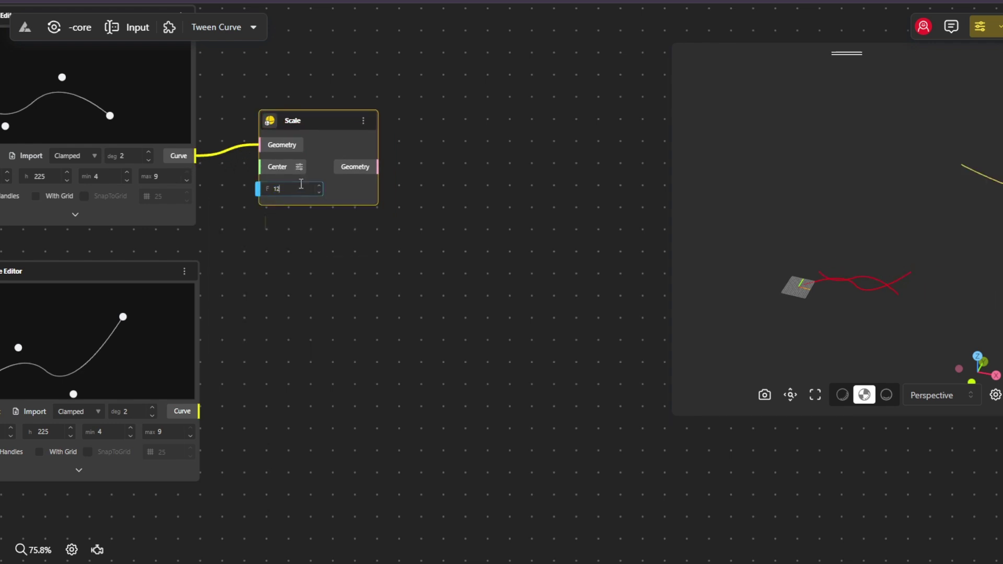
{"action": "scroll", "coordinate": [306, 178], "scroll_direction": "down", "scroll_amount": 3}
{"action": "scroll", "coordinate": [290, 191], "scroll_direction": "up", "scroll_amount": 5}
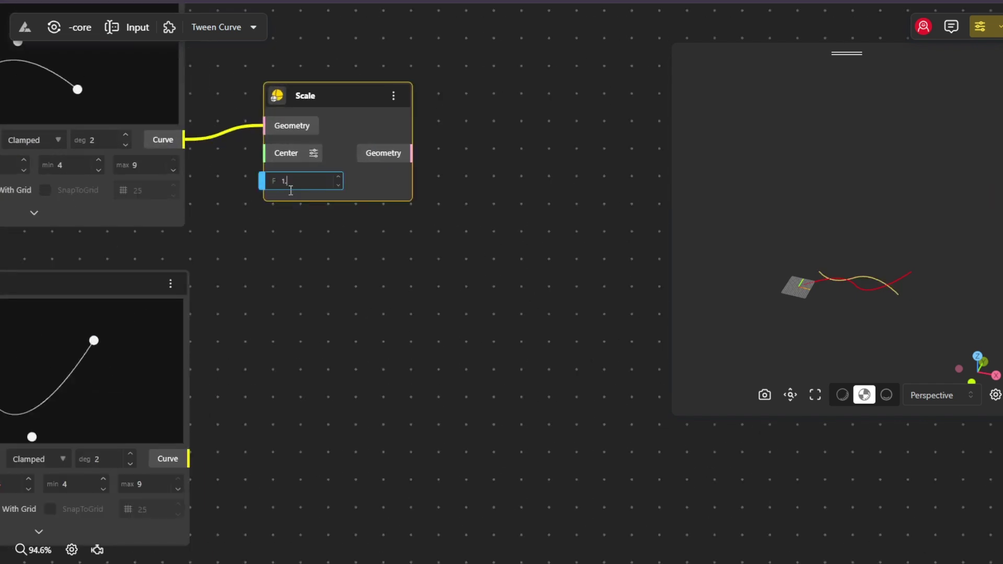
{"action": "scroll", "coordinate": [336, 140], "scroll_direction": "down", "scroll_amount": 5}
Add a Move node and connect the Scale node's geometry output to its Geometry input
{"action": "left_click_drag", "start_coordinate": [380, 151], "coordinate": [309, 181]}
{"action": "scroll", "coordinate": [324, 177], "scroll_direction": "up", "scroll_amount": 6}
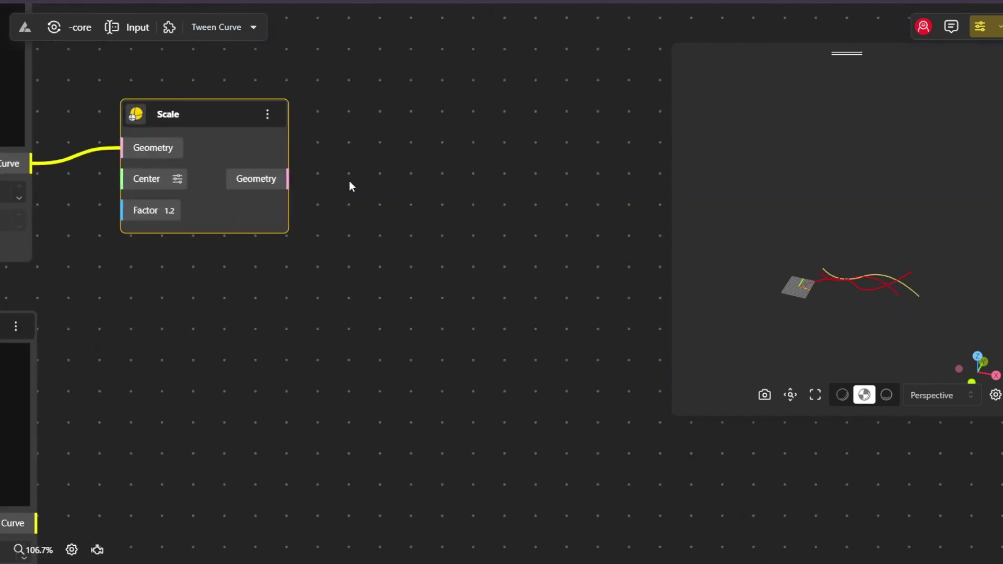
{"action": "double_click", "coordinate": [357, 183]}
{"action": "type", "text": "mov"}
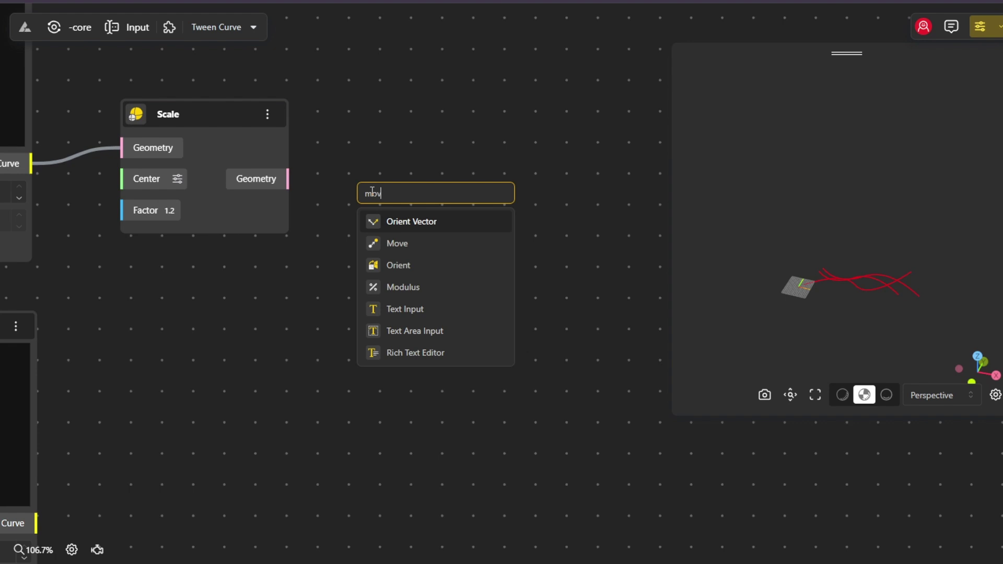
{"action": "left_click", "coordinate": [427, 244]}
{"action": "left_click_drag", "start_coordinate": [291, 182], "coordinate": [368, 179]}
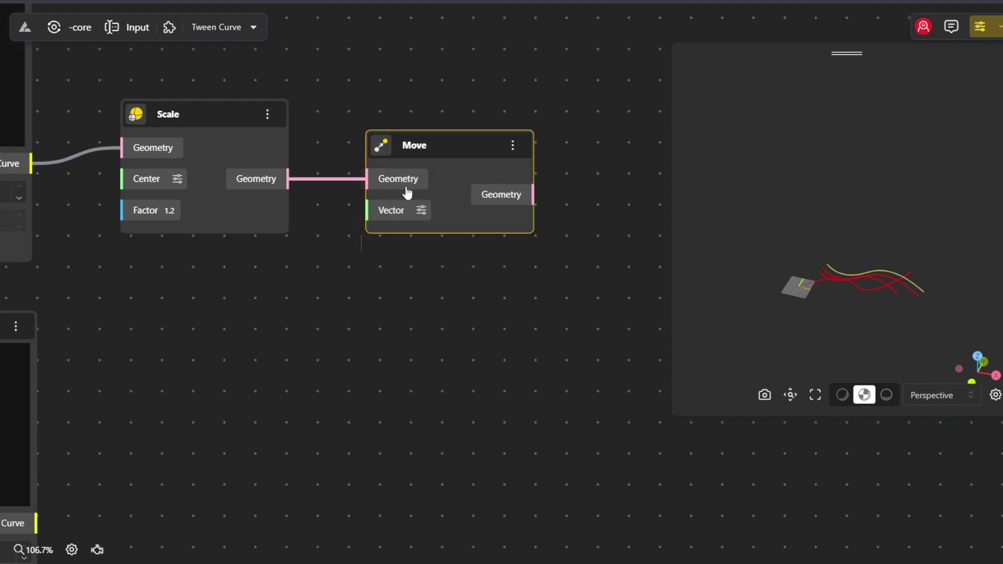
Add a Vector XYZ node and connect its Vector output to the Move node's Vector input
{"action": "double_click", "coordinate": [319, 335]}
{"action": "type", "text": "vec"}
{"action": "left_click", "coordinate": [371, 439]}
{"action": "left_click_drag", "start_coordinate": [393, 393], "coordinate": [292, 344]}
{"action": "left_click_drag", "start_coordinate": [388, 353], "coordinate": [368, 210]}
Hide the preview of the Scale node's geometry
{"action": "right_click", "coordinate": [221, 159]}
{"action": "left_click", "coordinate": [209, 154]}
{"action": "left_click", "coordinate": [217, 137]}
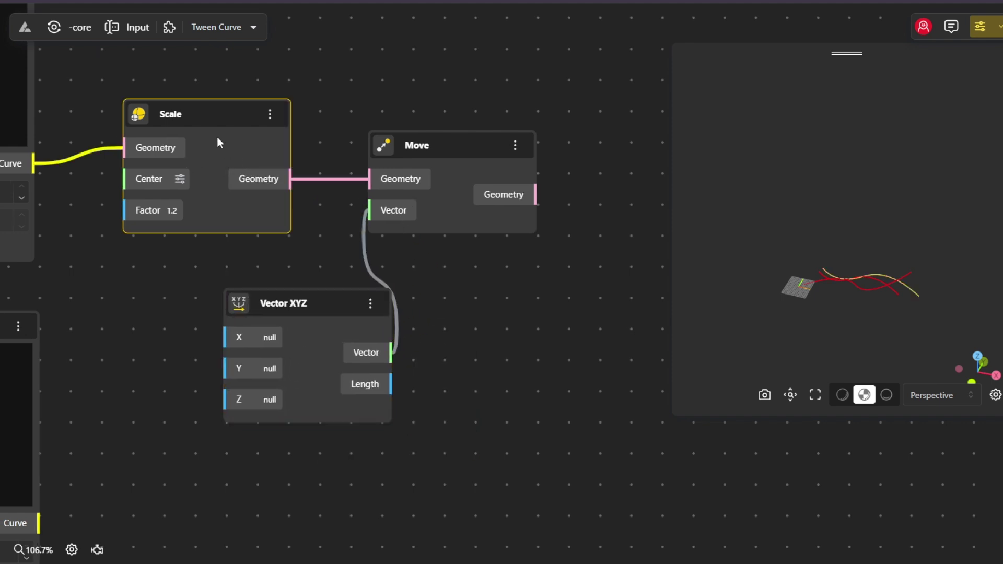
{"action": "right_click", "coordinate": [219, 142]}
{"action": "left_click", "coordinate": [255, 177]}
Place Vector XYZ beneath the Move node and feed its X input from a new Range Input of -100
{"action": "scroll", "coordinate": [254, 173], "scroll_direction": "down", "scroll_amount": 5}
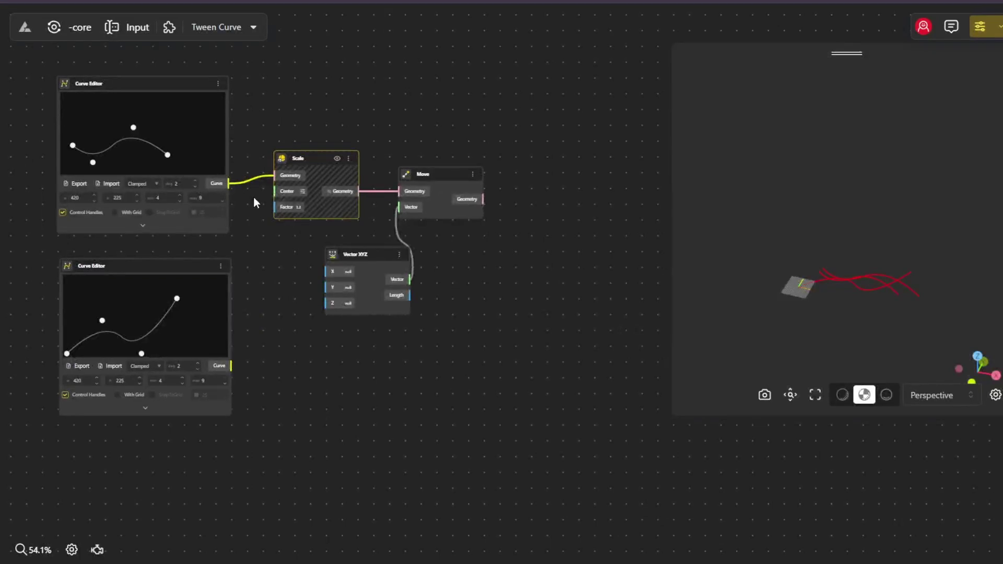
{"action": "left_click_drag", "start_coordinate": [341, 265], "coordinate": [411, 272]}
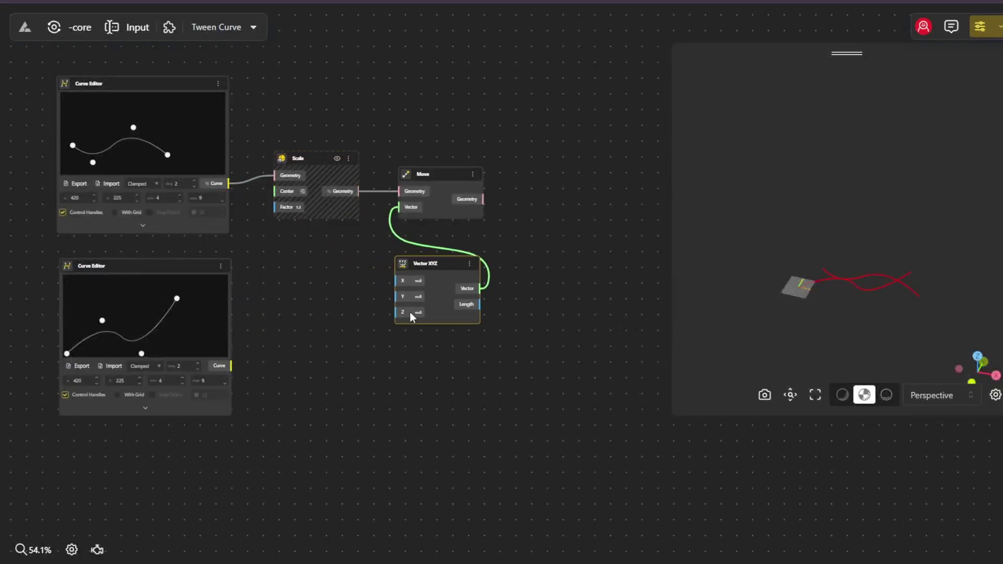
{"action": "scroll", "coordinate": [394, 328], "scroll_direction": "up", "scroll_amount": 5}
{"action": "double_click", "coordinate": [262, 264]}
{"action": "type", "text": "-100"}
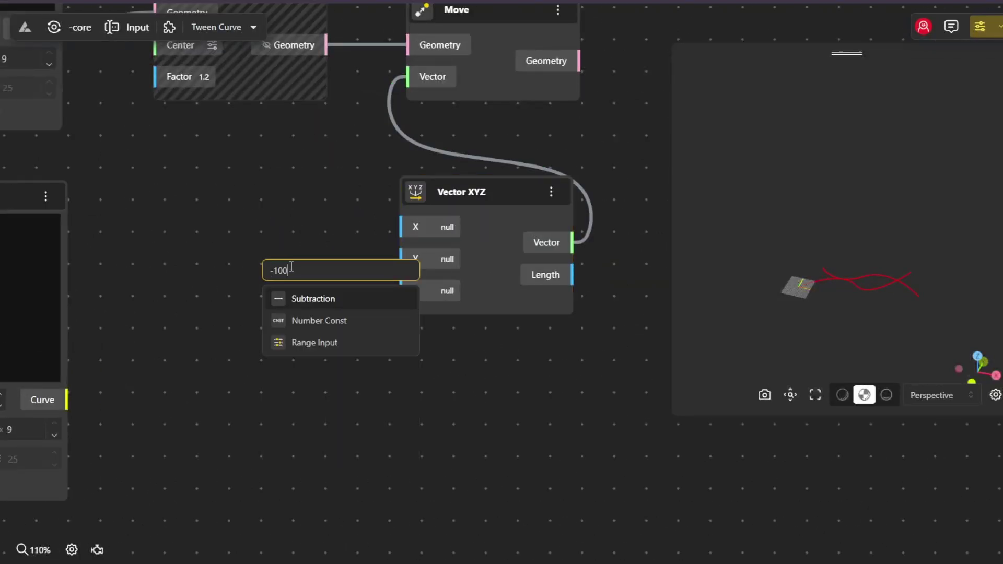
{"action": "left_click", "coordinate": [307, 345]}
{"action": "left_click_drag", "start_coordinate": [330, 255], "coordinate": [401, 227]}
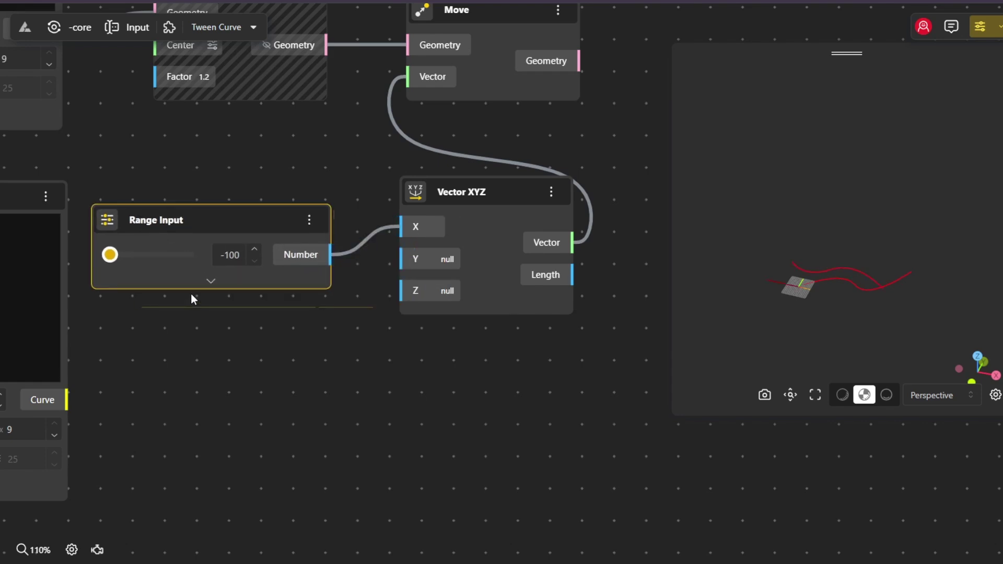
Set the Range Input's maximum to 0 and rename the node Distance From X
{"action": "left_click", "coordinate": [207, 285]}
{"action": "double_click", "coordinate": [147, 328]}
{"action": "type", "text": "0"}
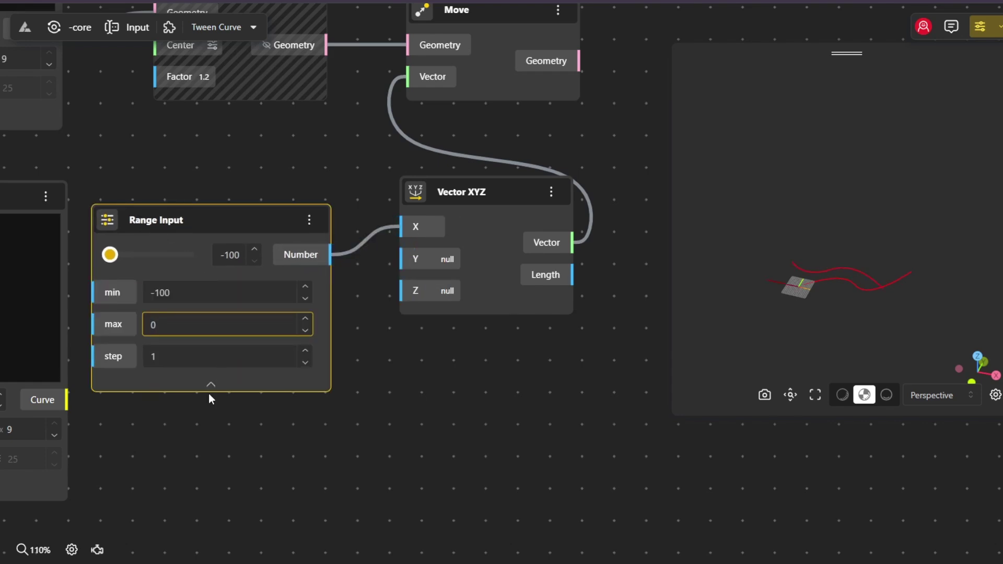
{"action": "left_click", "coordinate": [210, 385]}
{"action": "double_click", "coordinate": [171, 223]}
{"action": "type", "text": "Distance From"}
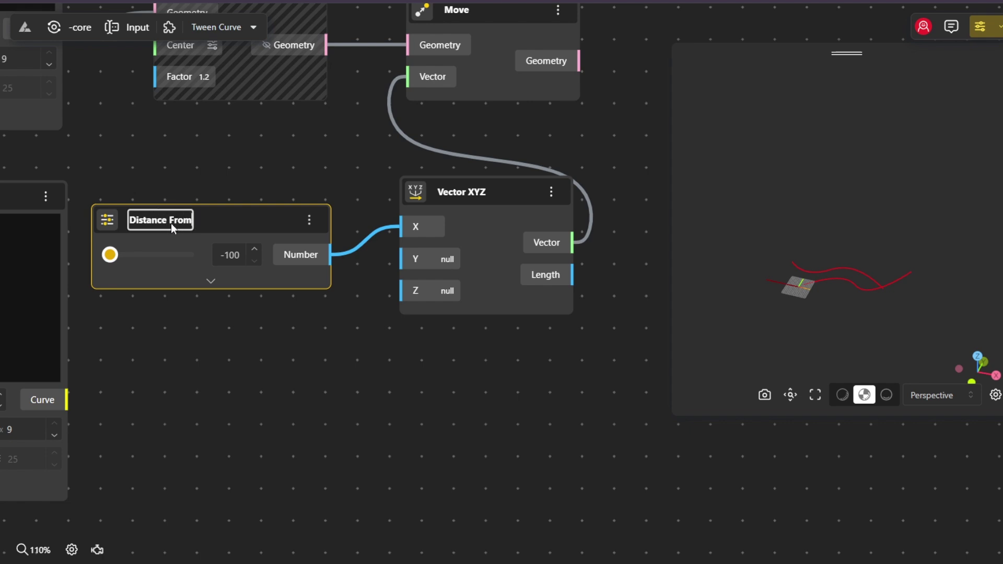
{"action": "type", "text": " X"}
Duplicate the Distance From X node, place the copy beneath it and rename it Distance From Y
{"action": "left_click", "coordinate": [278, 208]}
{"action": "key", "text": "ctrl+d"}
{"action": "left_click_drag", "start_coordinate": [268, 228], "coordinate": [279, 339]}
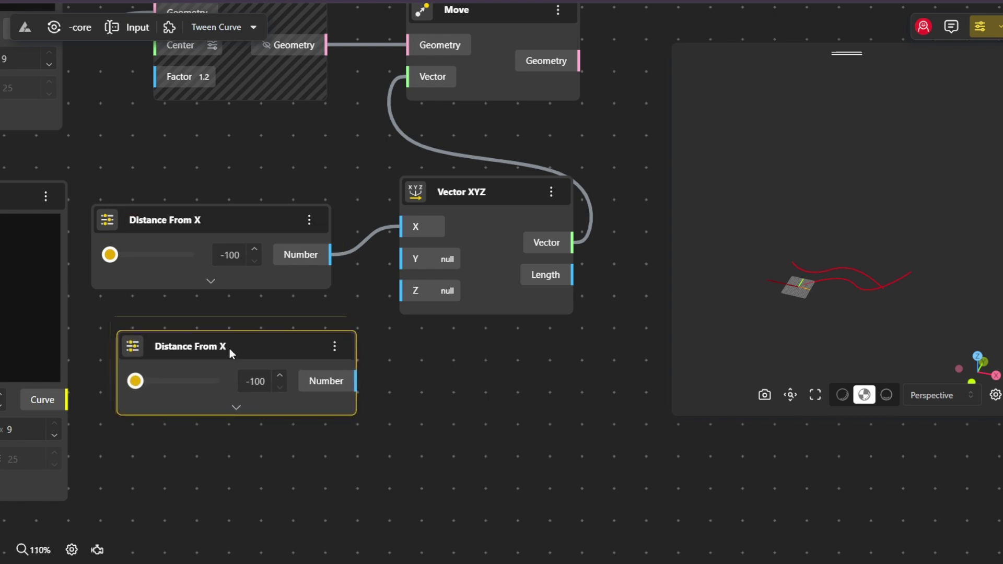
{"action": "double_click", "coordinate": [225, 345]}
{"action": "left_click", "coordinate": [225, 345]}
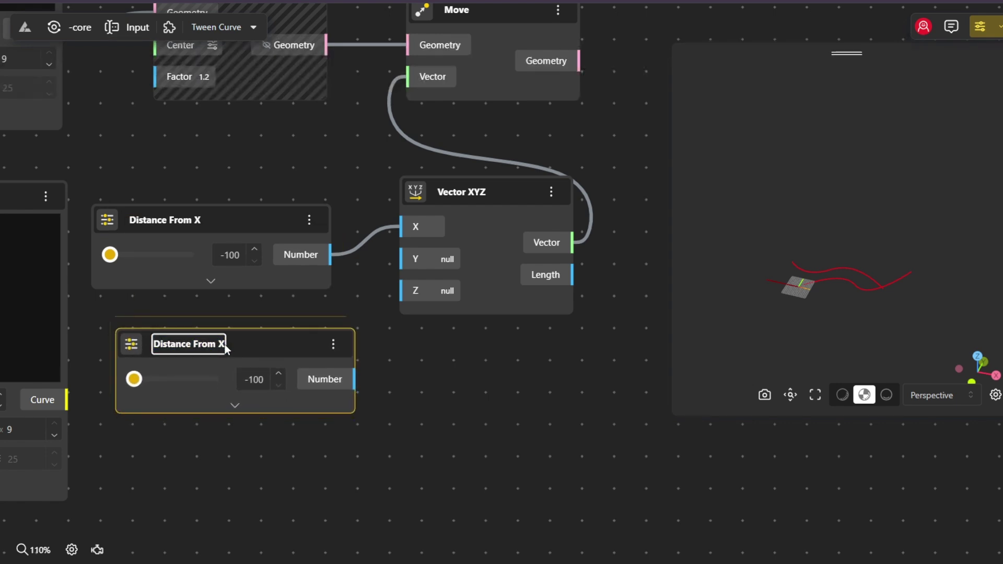
{"action": "type", "text": "Y"}
Set the Distance From Y range to 50–200 and connect it to the Y input of Vector XYZ
{"action": "left_click", "coordinate": [235, 406]}
{"action": "double_click", "coordinate": [177, 415]}
{"action": "type", "text": "50"}
{"action": "left_click", "coordinate": [185, 440]}
{"action": "type", "text": "200"}
{"action": "left_click", "coordinate": [229, 507]}
{"action": "left_click_drag", "start_coordinate": [353, 379], "coordinate": [402, 259]}
{"action": "left_click", "coordinate": [137, 379]}
Add another Range Input node below Distance From Y and name it Height
{"action": "scroll", "coordinate": [294, 406], "scroll_direction": "down", "scroll_amount": 2}
{"action": "left_click_drag", "start_coordinate": [236, 464], "coordinate": [283, 254]}
{"action": "scroll", "coordinate": [259, 256], "scroll_direction": "up", "scroll_amount": 2}
{"action": "double_click", "coordinate": [259, 256]}
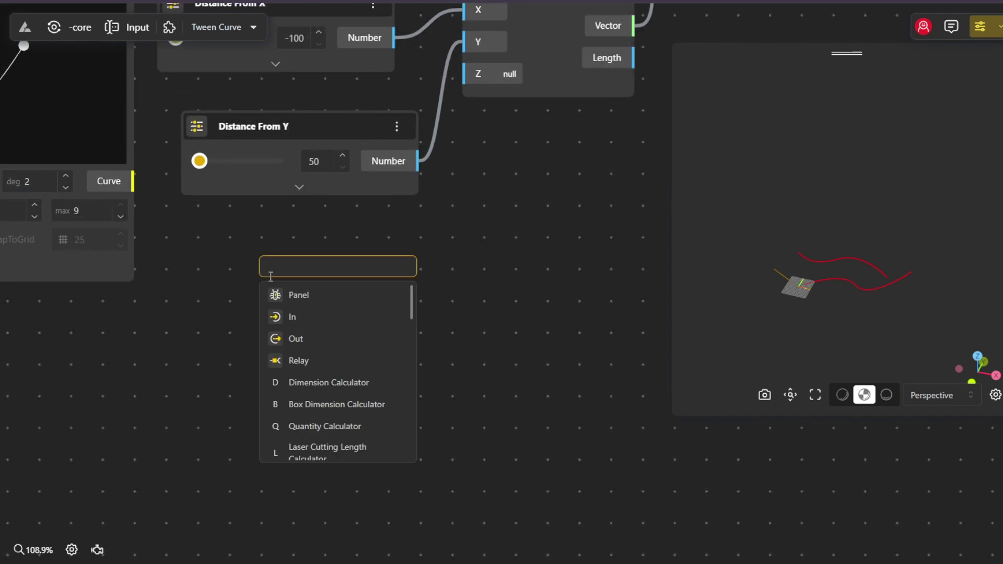
{"action": "type", "text": "ran"}
{"action": "left_click", "coordinate": [307, 329]}
{"action": "double_click", "coordinate": [327, 274]}
{"action": "type", "text": "Height"}
Set the Height range to 200–800 and connect it to the Z input of Vector XYZ
{"action": "left_click", "coordinate": [377, 332]}
{"action": "left_click", "coordinate": [382, 337]}
{"action": "type", "text": "200"}
{"action": "left_click", "coordinate": [371, 381]}
{"action": "type", "text": "800"}
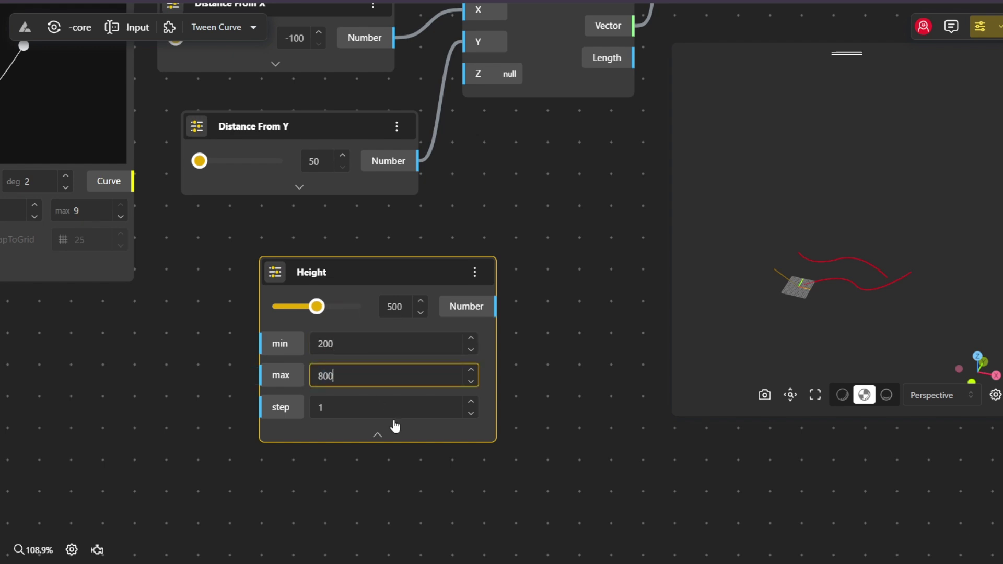
{"action": "left_click", "coordinate": [393, 427]}
{"action": "scroll", "coordinate": [381, 405], "scroll_direction": "down", "scroll_amount": 5}
{"action": "left_click_drag", "start_coordinate": [453, 343], "coordinate": [425, 191]}
Add a Tween Curve node, wiring the second Curve Editor to Curve A and the Move geometry to Curve B
{"action": "double_click", "coordinate": [549, 202]}
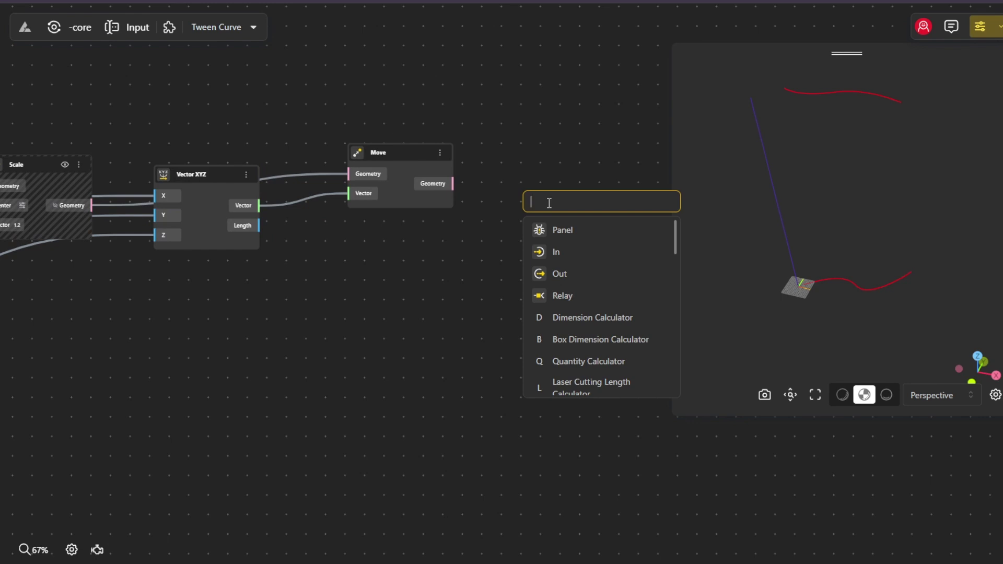
{"action": "type", "text": "twee"}
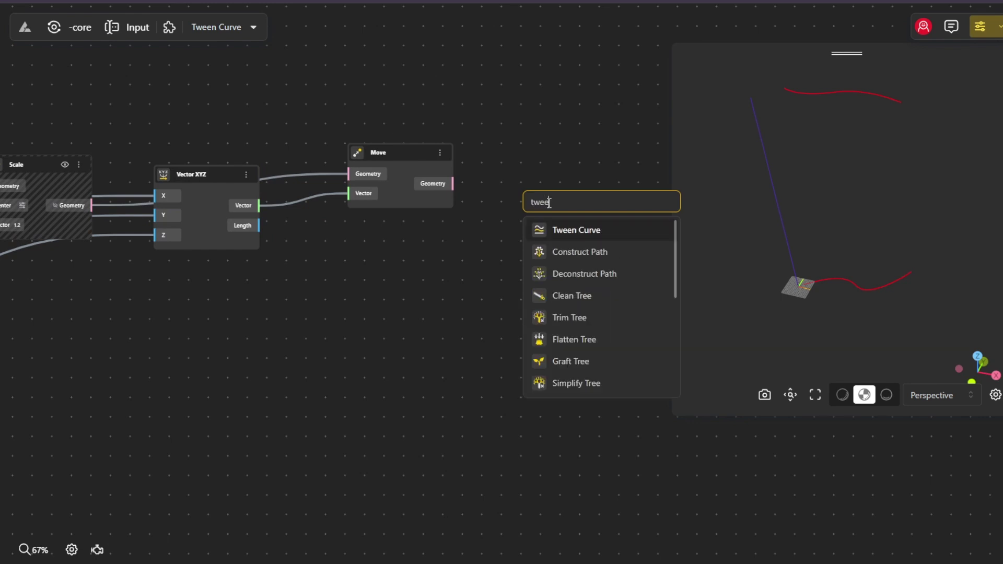
{"action": "left_click", "coordinate": [603, 243]}
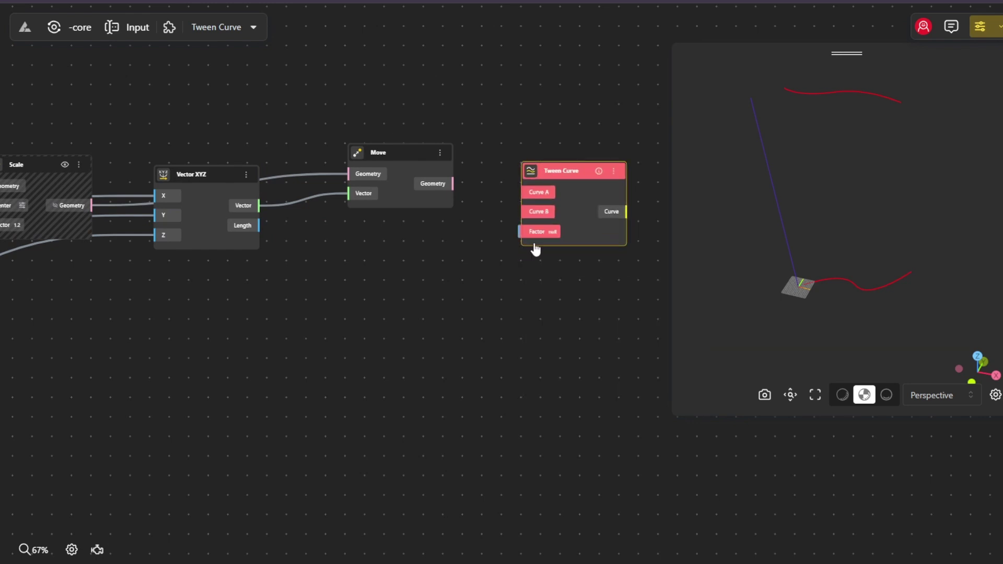
{"action": "scroll", "coordinate": [517, 264], "scroll_direction": "down", "scroll_amount": 3}
{"action": "left_click_drag", "start_coordinate": [194, 355], "coordinate": [530, 242]}
{"action": "left_click_drag", "start_coordinate": [571, 223], "coordinate": [558, 215]}
Hide the previews of the second Curve Editor's curve and the Move node's geometry
{"action": "scroll", "coordinate": [182, 361], "scroll_direction": "up", "scroll_amount": 2}
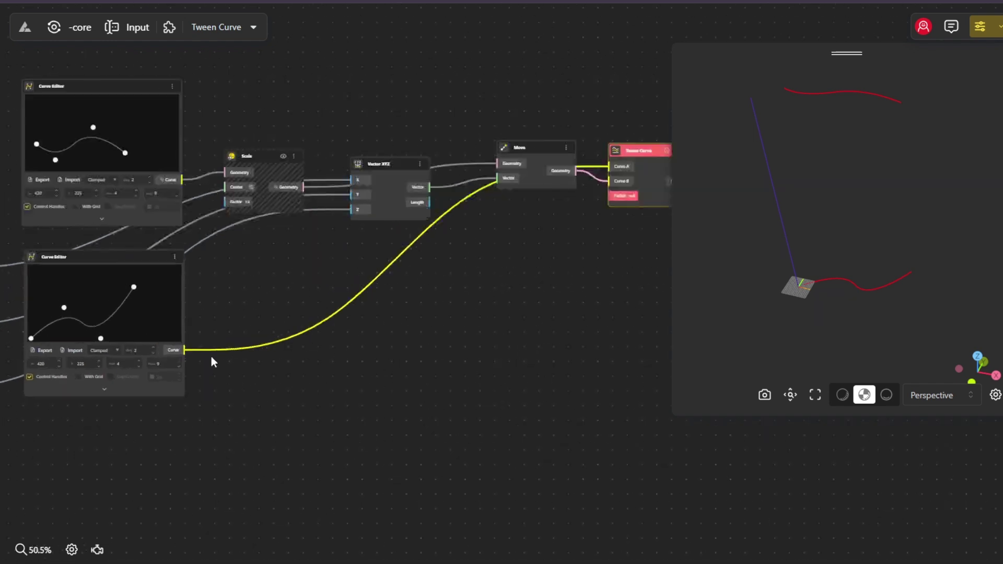
{"action": "left_click", "coordinate": [177, 353]}
{"action": "left_click_drag", "start_coordinate": [577, 318], "coordinate": [371, 356]}
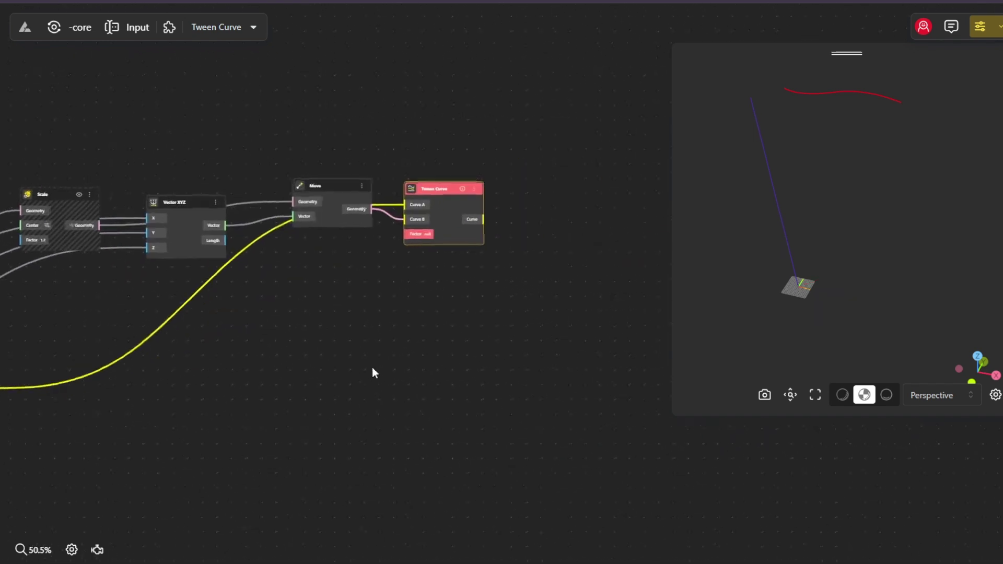
{"action": "left_click", "coordinate": [341, 197]}
{"action": "right_click", "coordinate": [340, 198]}
{"action": "left_click", "coordinate": [350, 210]}
Add a List Sequence SEC node below Tween Curve with start 0.001 and end 1
{"action": "scroll", "coordinate": [446, 266], "scroll_direction": "up", "scroll_amount": 3}
{"action": "double_click", "coordinate": [293, 290]}
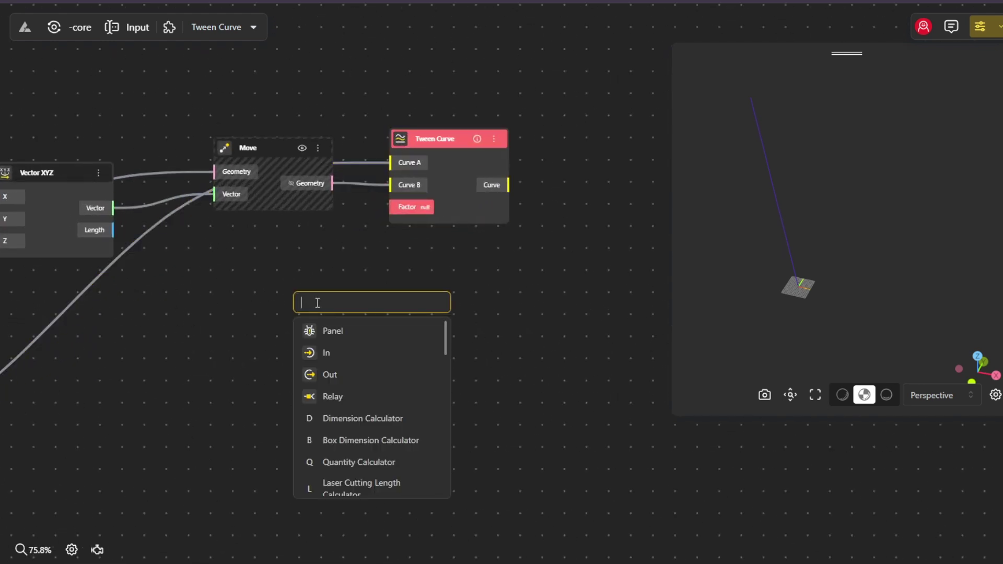
{"action": "type", "text": "list"}
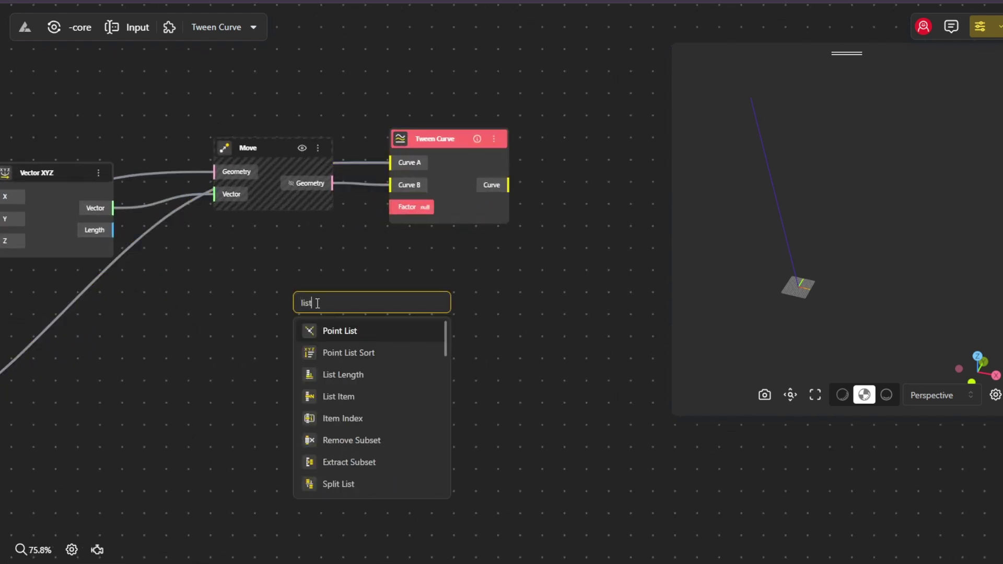
{"action": "type", "text": " se"}
{"action": "left_click", "coordinate": [318, 334]}
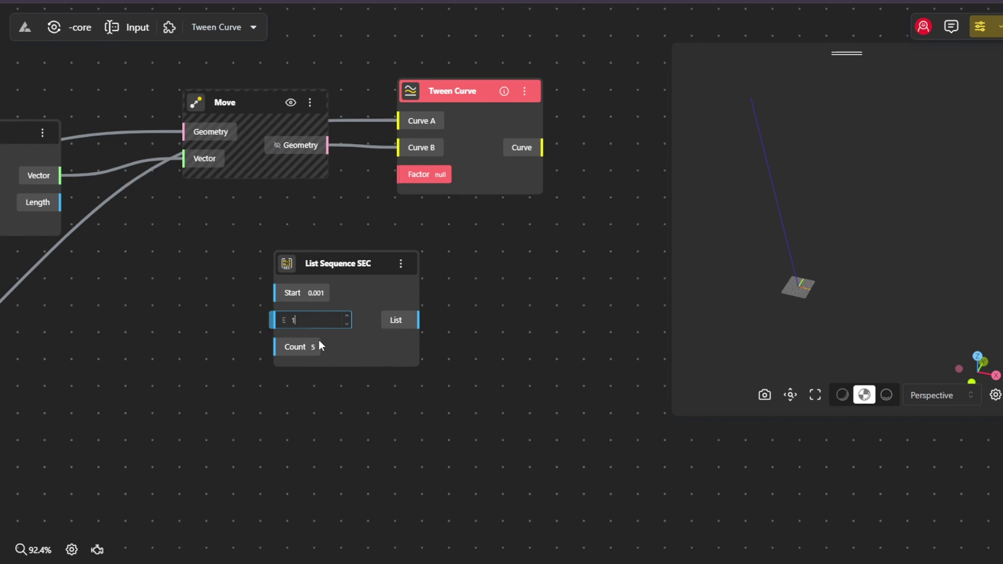
Add a Range Input of 20 feeding the List Sequence SEC Count, and wire its List output to Tween Curve's Factor
{"action": "scroll", "coordinate": [503, 309], "scroll_direction": "down", "scroll_amount": 3}
{"action": "double_click", "coordinate": [397, 314]}
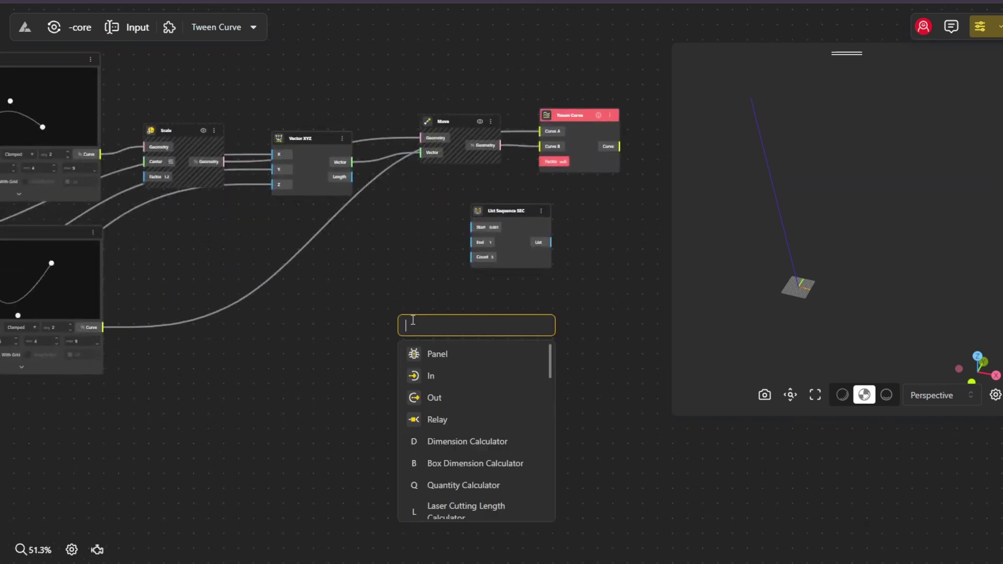
{"action": "type", "text": "20"}
{"action": "left_click", "coordinate": [488, 377]}
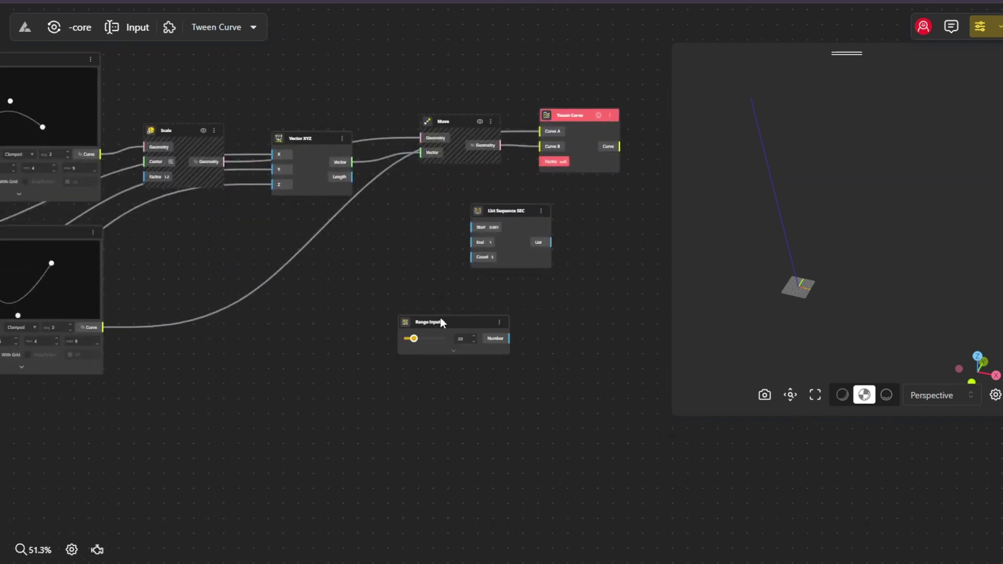
{"action": "left_click_drag", "start_coordinate": [431, 319], "coordinate": [404, 302]}
{"action": "left_click", "coordinate": [428, 333]}
{"action": "key", "text": "Tab"}
{"action": "left_click", "coordinate": [427, 381]}
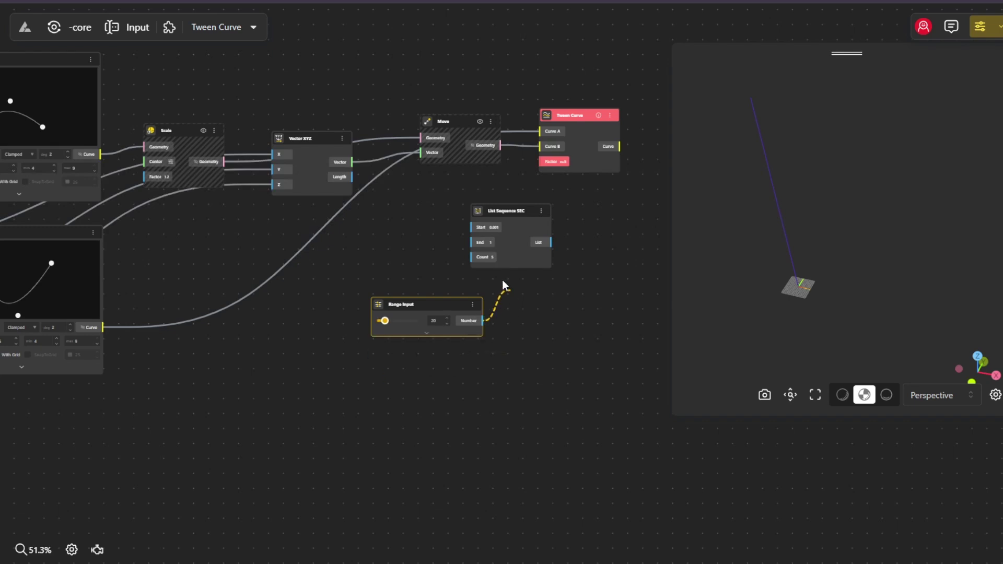
{"action": "left_click_drag", "start_coordinate": [554, 201], "coordinate": [543, 161]}
Rename the Range Input feeding List Sequence SEC as Count
{"action": "scroll", "coordinate": [402, 334], "scroll_direction": "up", "scroll_amount": 3}
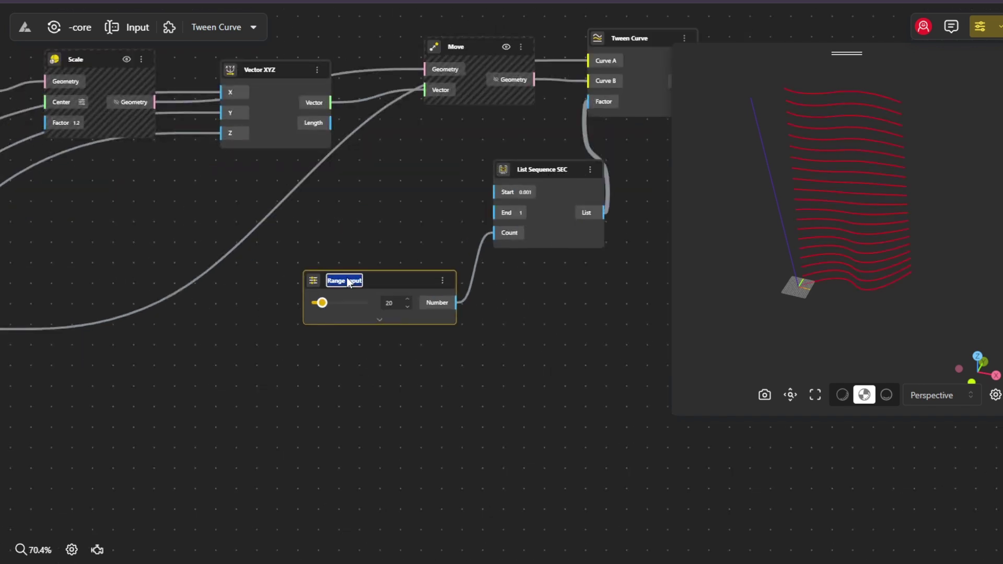
{"action": "type", "text": "nt"}
{"action": "key", "text": "Return"}
{"action": "scroll", "coordinate": [346, 281], "scroll_direction": "down", "scroll_amount": 6}
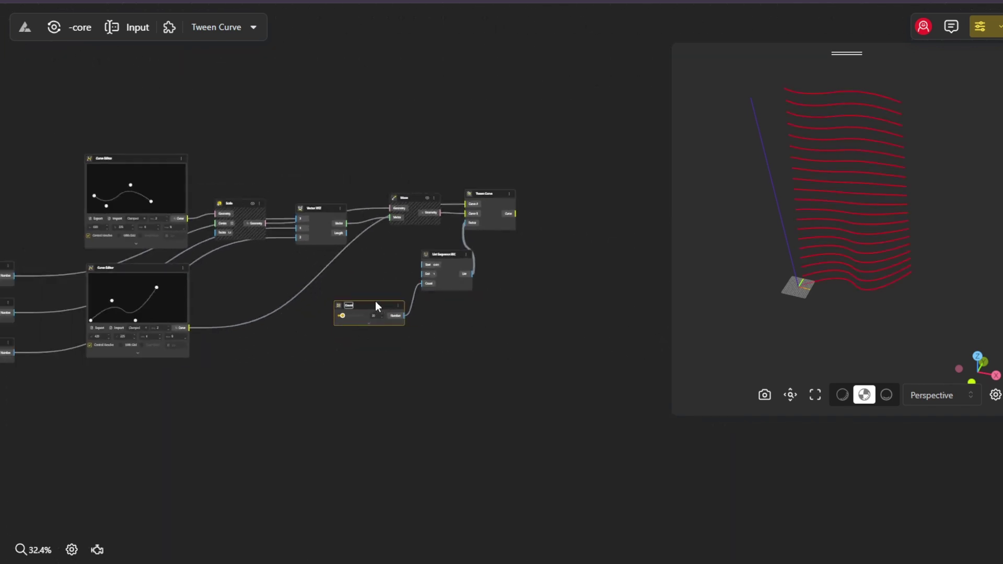
Add a Division node with the Height range wired to Dividend and the Count range wired to A
{"action": "scroll", "coordinate": [393, 372], "scroll_direction": "up", "scroll_amount": 6}
{"action": "double_click", "coordinate": [263, 262]}
{"action": "type", "text": "/"}
{"action": "left_click", "coordinate": [290, 306]}
{"action": "scroll", "coordinate": [289, 303], "scroll_direction": "down", "scroll_amount": 2}
{"action": "left_click_drag", "start_coordinate": [78, 221], "coordinate": [370, 343]}
{"action": "left_click_drag", "start_coordinate": [598, 248], "coordinate": [505, 355]}
{"action": "left_click_drag", "start_coordinate": [538, 378], "coordinate": [171, 390]}
{"action": "left_click_drag", "start_coordinate": [173, 355], "coordinate": [428, 325]}
{"action": "left_click_drag", "start_coordinate": [540, 219], "coordinate": [224, 296]}
{"action": "left_click_drag", "start_coordinate": [156, 389], "coordinate": [317, 360]}
{"action": "left_click_drag", "start_coordinate": [313, 205], "coordinate": [116, 210]}
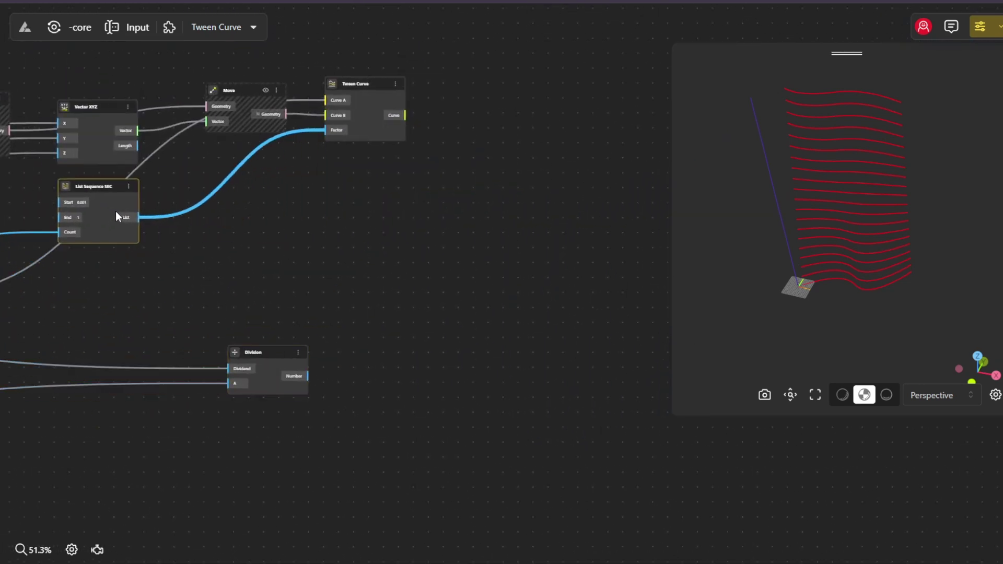
Add an Extrude Curve node beside Tween Curve and connect the tweened curves to its Curve input
{"action": "left_click", "coordinate": [345, 113]}
{"action": "left_click_drag", "start_coordinate": [345, 108], "coordinate": [366, 126]}
{"action": "left_click_drag", "start_coordinate": [783, 183], "coordinate": [742, 182]}
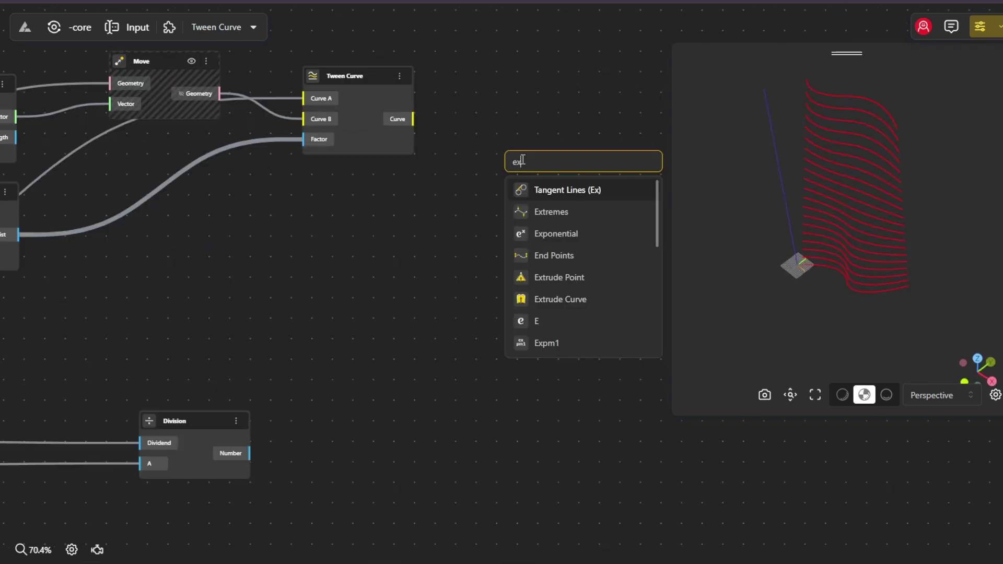
{"action": "type", "text": "t"}
{"action": "key", "text": "BackSpace"}
{"action": "type", "text": "tru"}
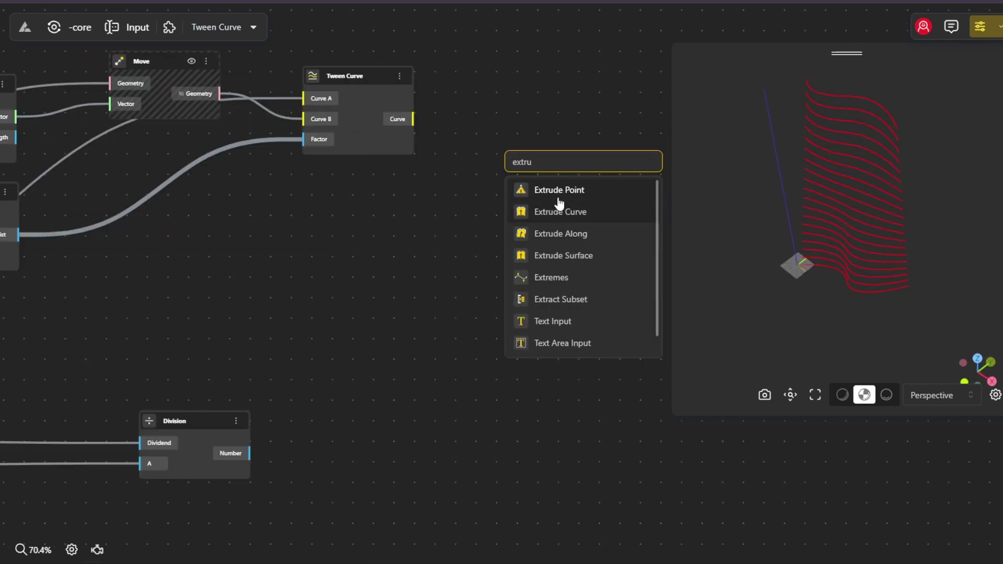
{"action": "left_click", "coordinate": [545, 209]}
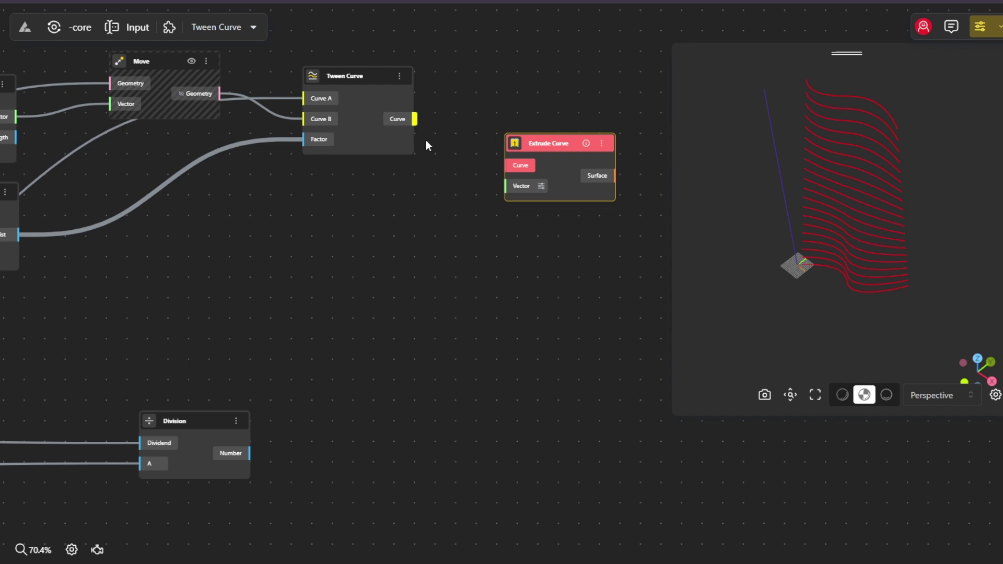
{"action": "left_click_drag", "start_coordinate": [452, 156], "coordinate": [548, 103]}
Add a VectorZ node feeding Extrude Curve's Vector, and wire the Division result into its Factor
{"action": "double_click", "coordinate": [434, 225]}
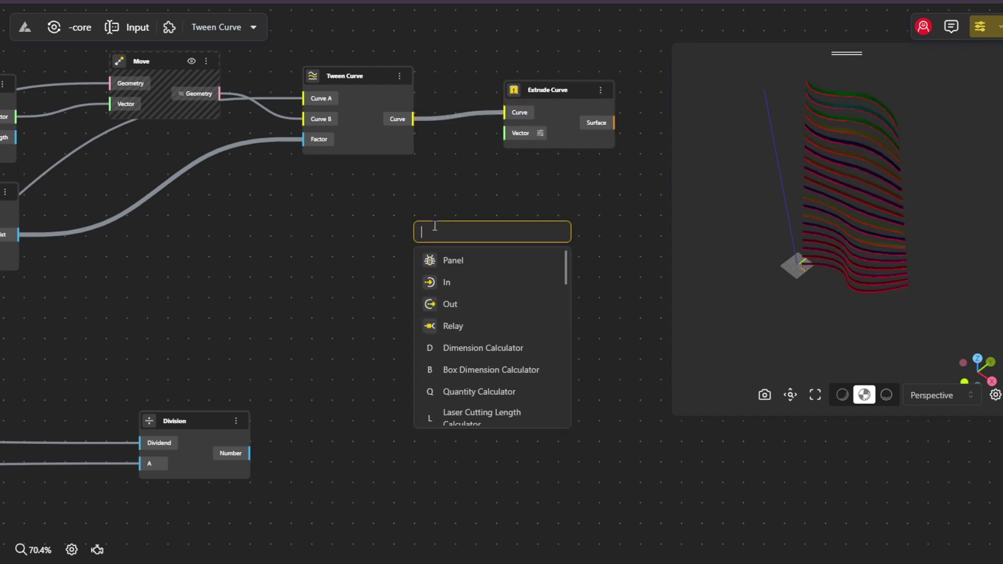
{"action": "type", "text": "vec"}
{"action": "left_click", "coordinate": [467, 302]}
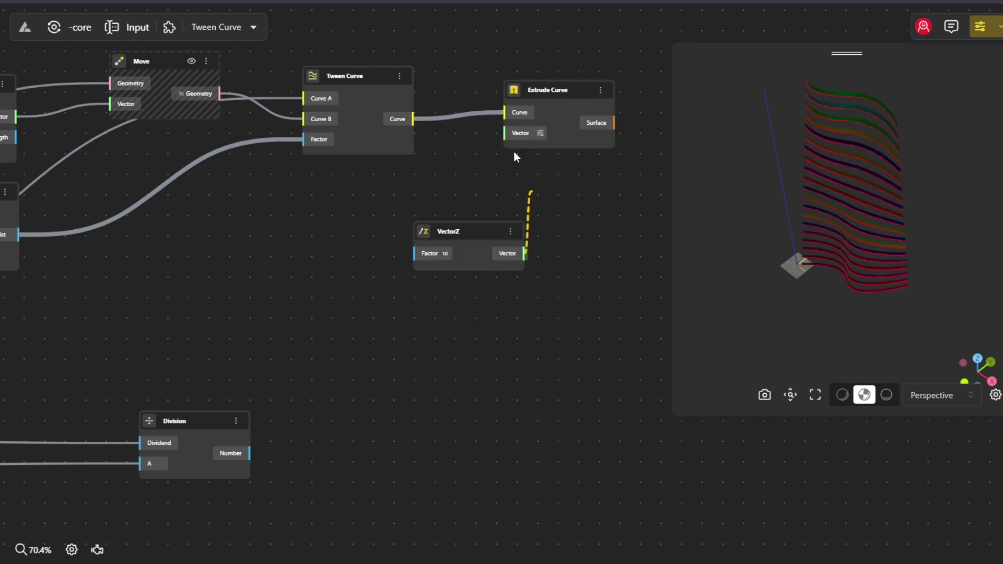
{"action": "left_click_drag", "start_coordinate": [510, 148], "coordinate": [510, 137]}
{"action": "left_click_drag", "start_coordinate": [249, 453], "coordinate": [414, 254]}
{"action": "left_click_drag", "start_coordinate": [205, 446], "coordinate": [324, 280]}
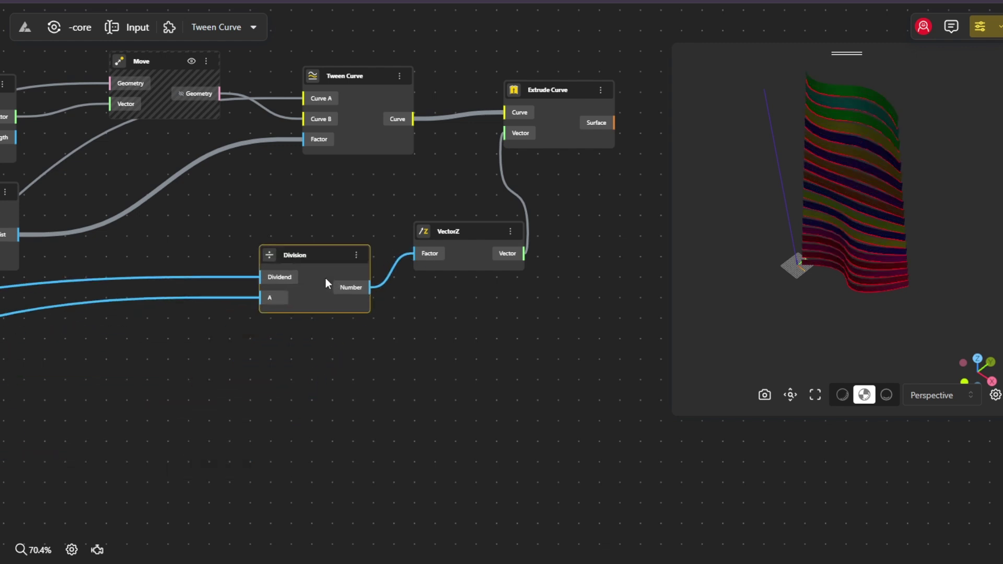
Hide the preview of the Extrude Curve surfaces
{"action": "left_click", "coordinate": [556, 118]}
{"action": "right_click", "coordinate": [560, 132]}
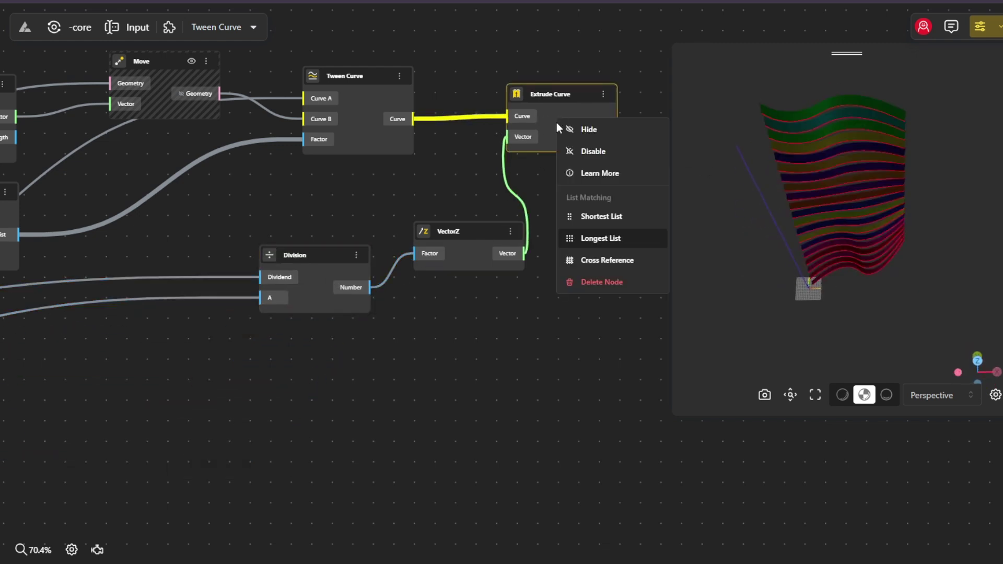
{"action": "left_click", "coordinate": [562, 131]}
Add a Surface Edges node and connect Extrude Curve's Surface output to it
{"action": "scroll", "coordinate": [534, 243], "scroll_direction": "down", "scroll_amount": 2}
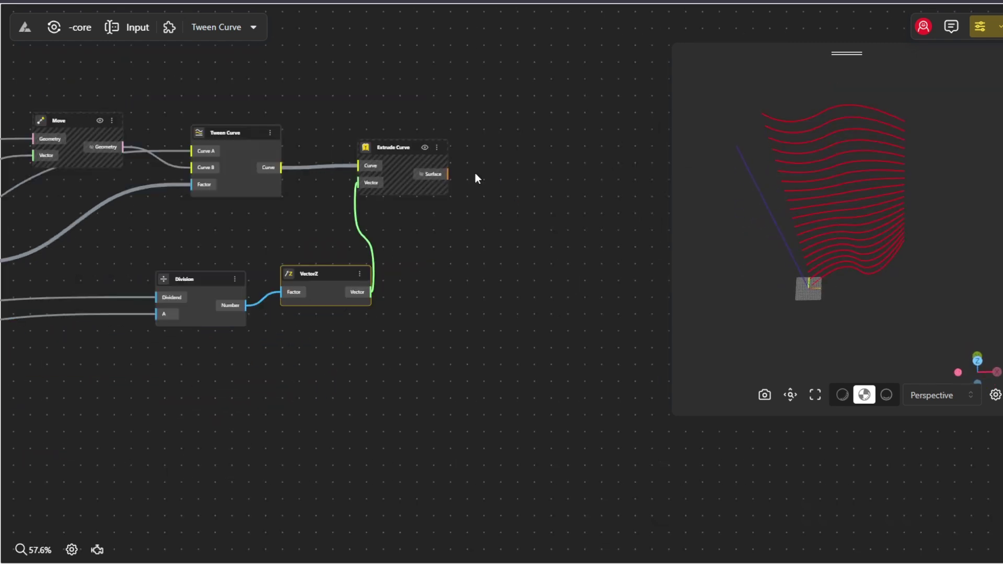
{"action": "double_click", "coordinate": [487, 172]}
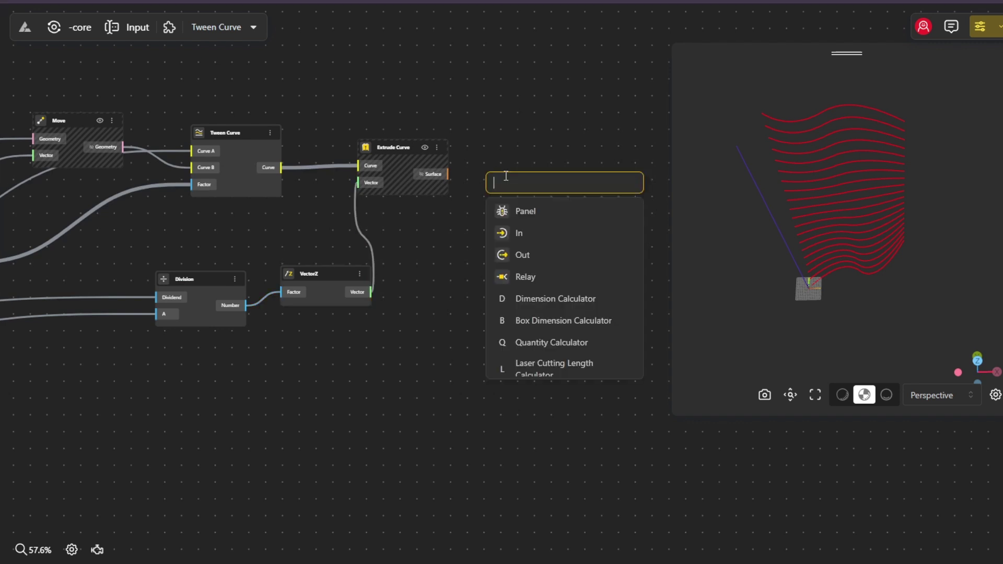
{"action": "type", "text": "surf"}
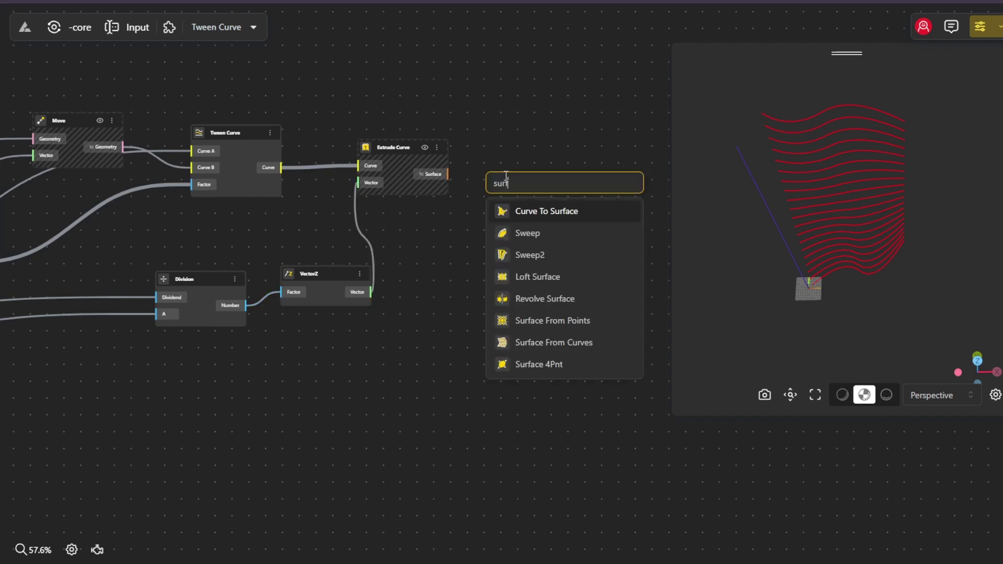
{"action": "type", "text": "ace edg"}
{"action": "left_click", "coordinate": [560, 214]}
{"action": "left_click_drag", "start_coordinate": [432, 181], "coordinate": [496, 208]}
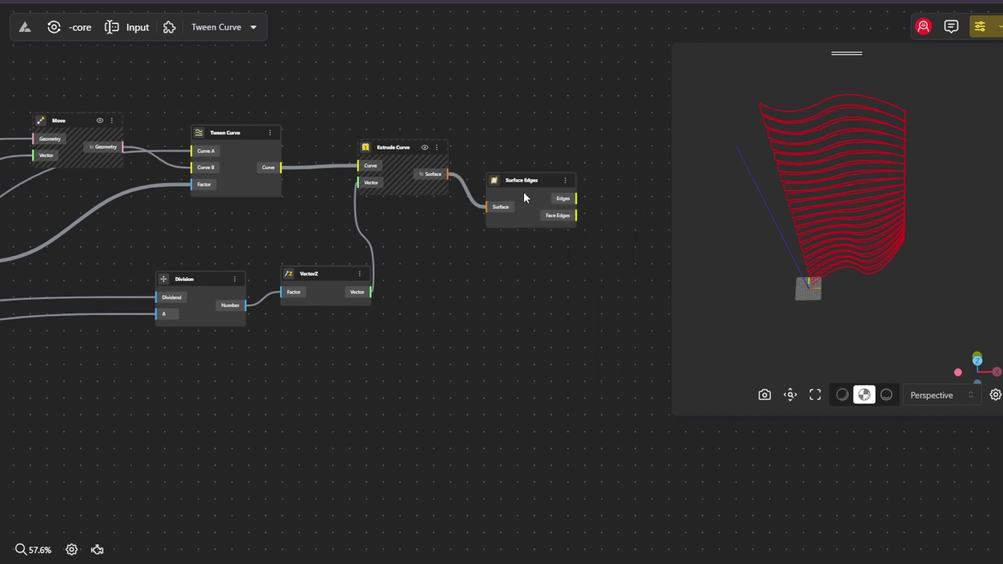
Add an Explode node fed by the Face Edges of Surface Edges, and hide its preview
{"action": "scroll", "coordinate": [383, 299], "scroll_direction": "right", "scroll_amount": 5}
{"action": "double_click", "coordinate": [456, 256]}
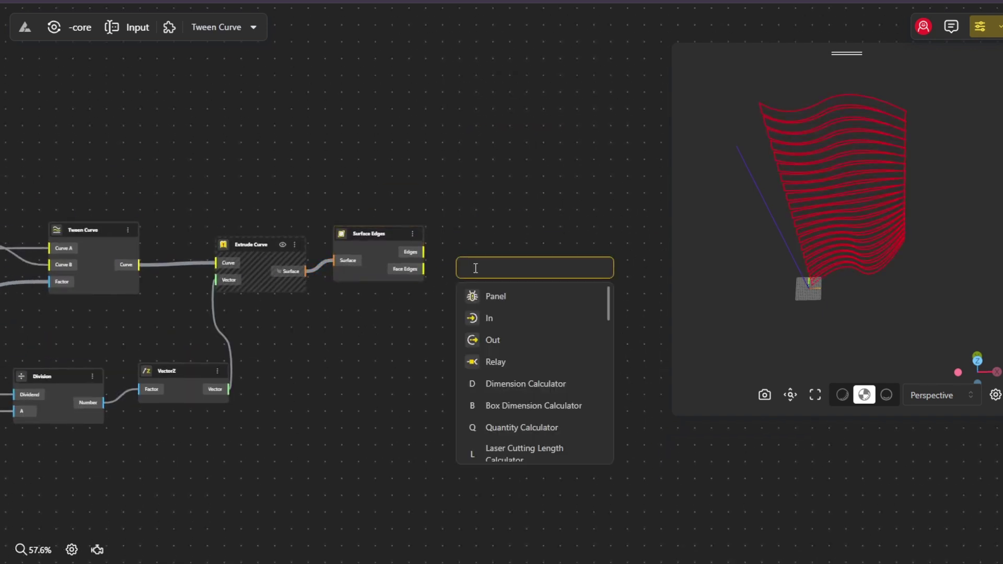
{"action": "type", "text": "expol"}
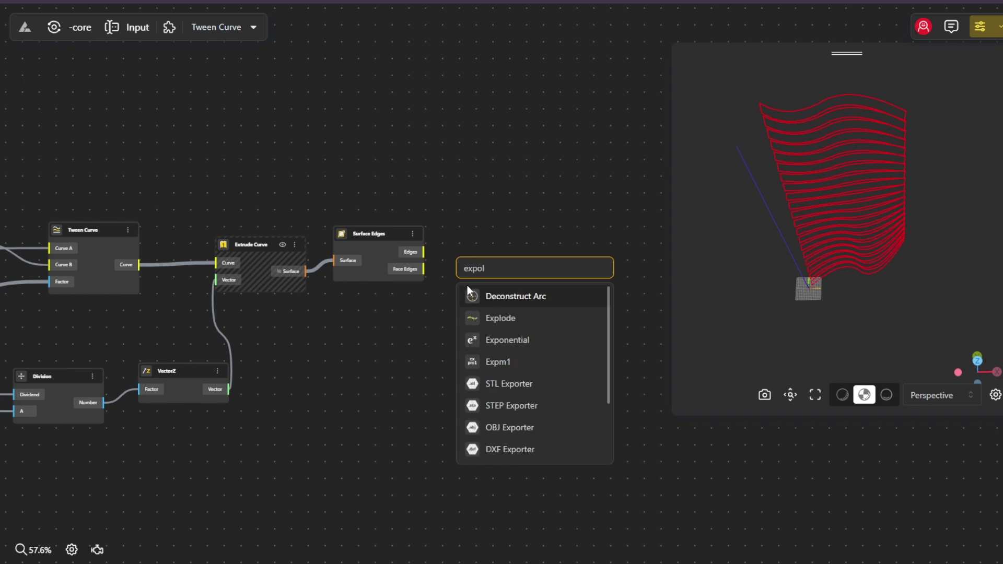
{"action": "left_click", "coordinate": [475, 318]}
{"action": "left_click_drag", "start_coordinate": [417, 279], "coordinate": [459, 265]}
{"action": "left_click_drag", "start_coordinate": [496, 270], "coordinate": [501, 252]}
{"action": "middle_click_drag", "start_coordinate": [500, 304], "coordinate": [399, 344]}
{"action": "right_click", "coordinate": [409, 285]}
{"action": "left_click", "coordinate": [420, 298]}
Add a List Item node fed by Explode's Curves output and set its Index to 2
{"action": "double_click", "coordinate": [505, 291]}
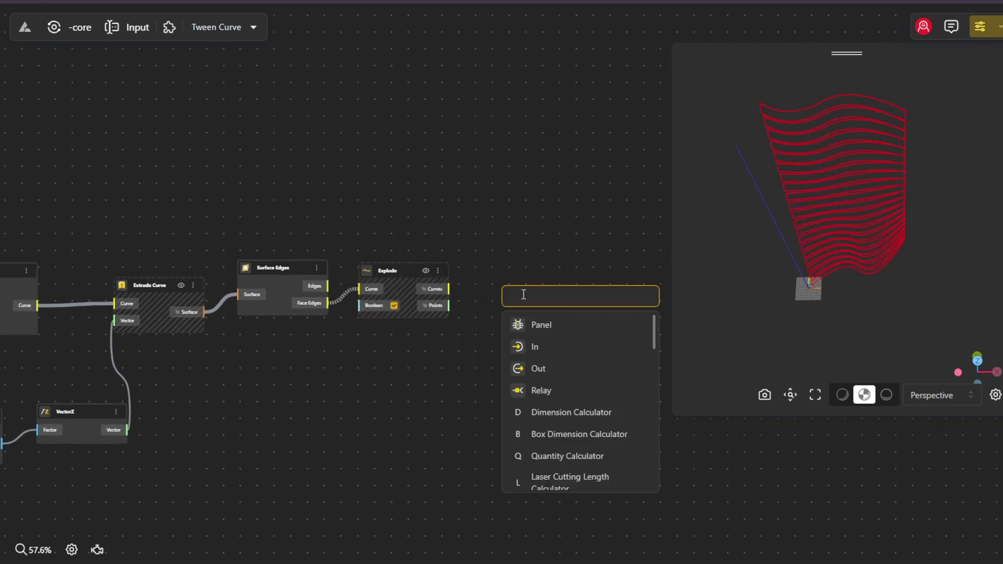
{"action": "type", "text": "list"}
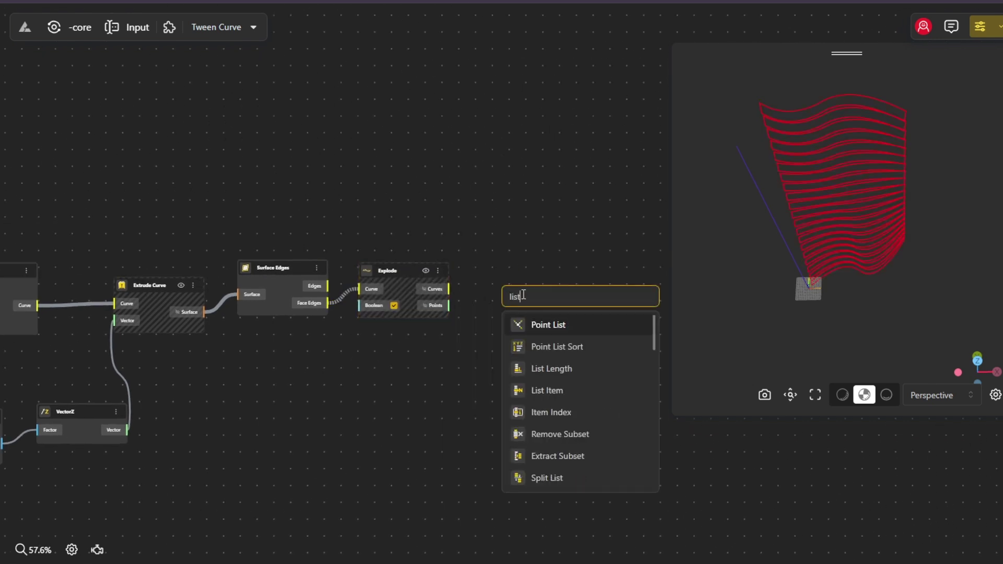
{"action": "left_click", "coordinate": [543, 390]}
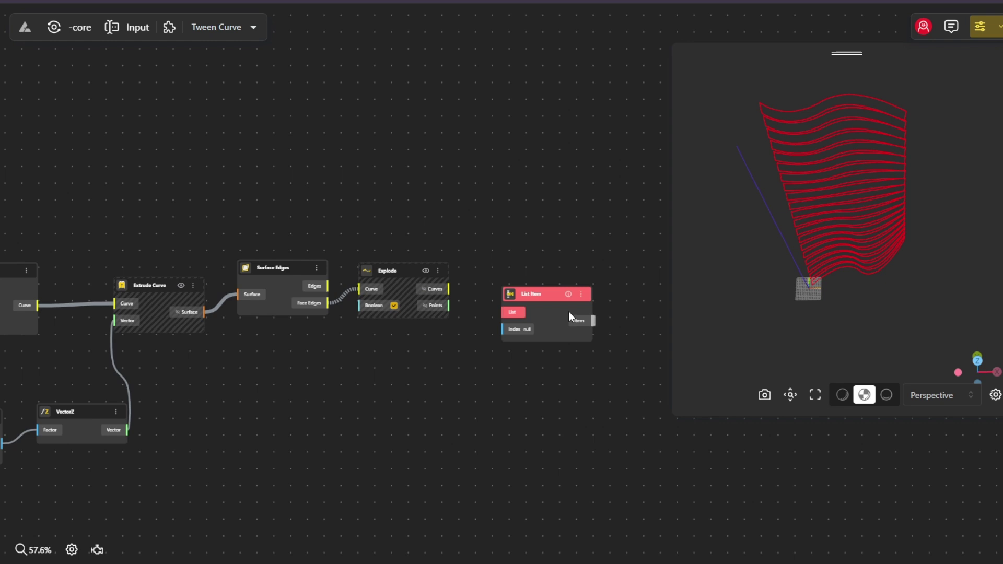
{"action": "left_click_drag", "start_coordinate": [498, 305], "coordinate": [489, 297]}
{"action": "left_click", "coordinate": [511, 304]}
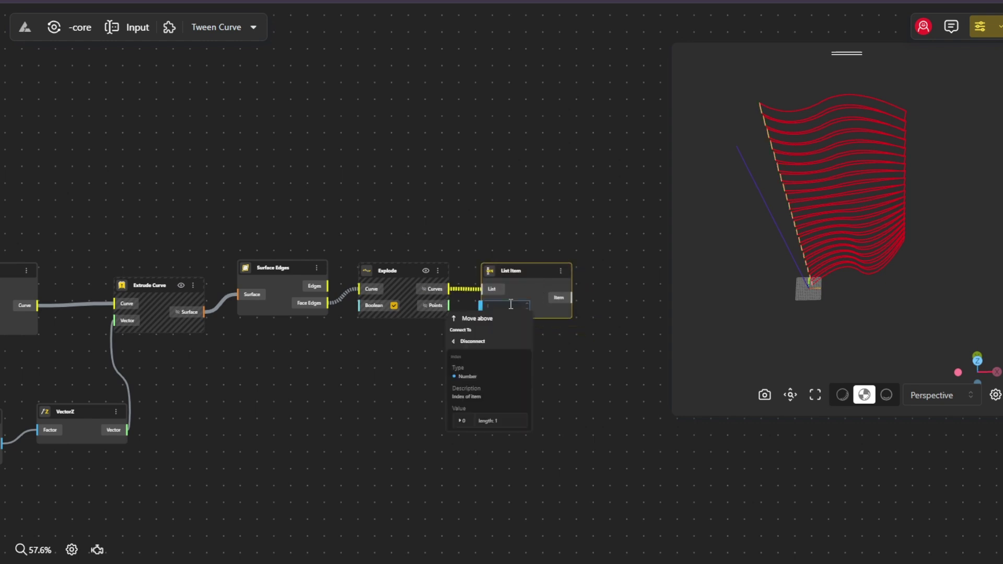
{"action": "type", "text": "1"}
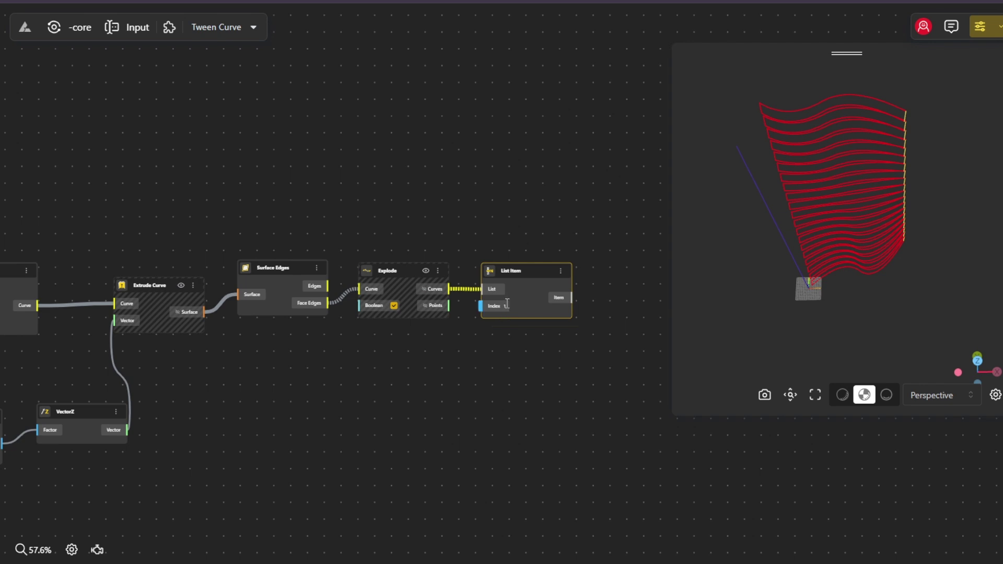
{"action": "left_click", "coordinate": [507, 305]}
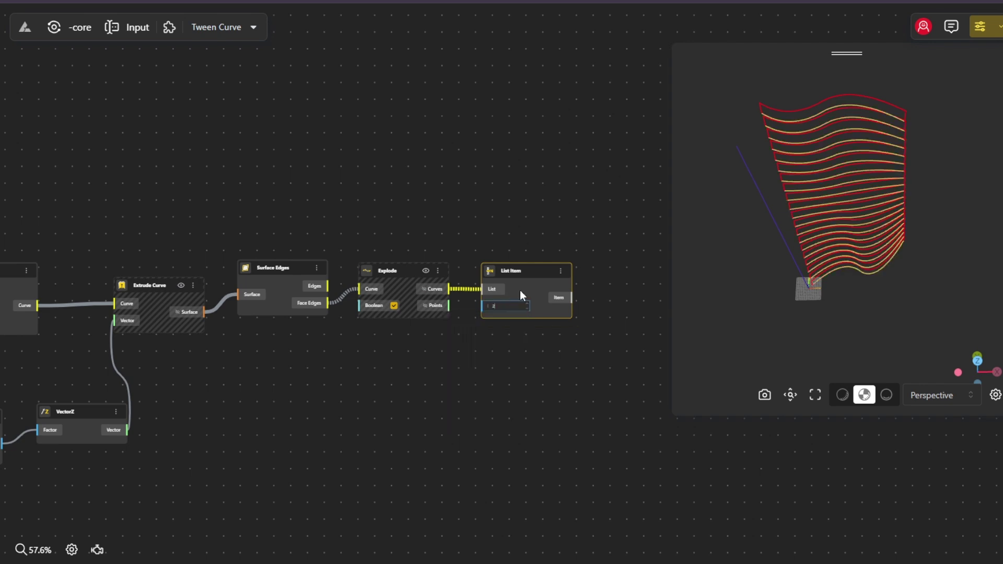
{"action": "left_click", "coordinate": [503, 354]}
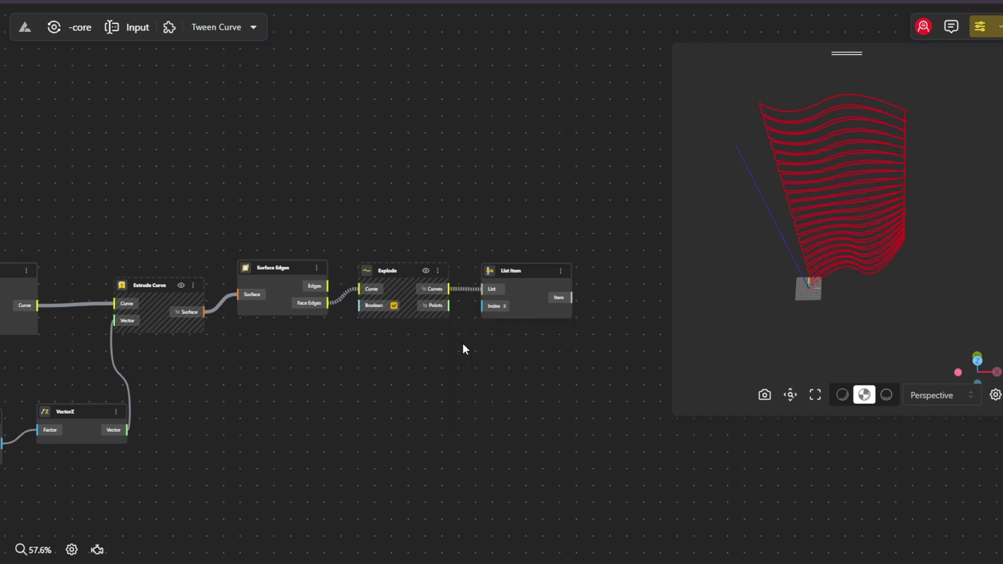
Add a Flatten Tree node, connect the List Item output to its Tree input, and align it beside List Item
{"action": "double_click", "coordinate": [462, 344]}
{"action": "type", "text": "fl"}
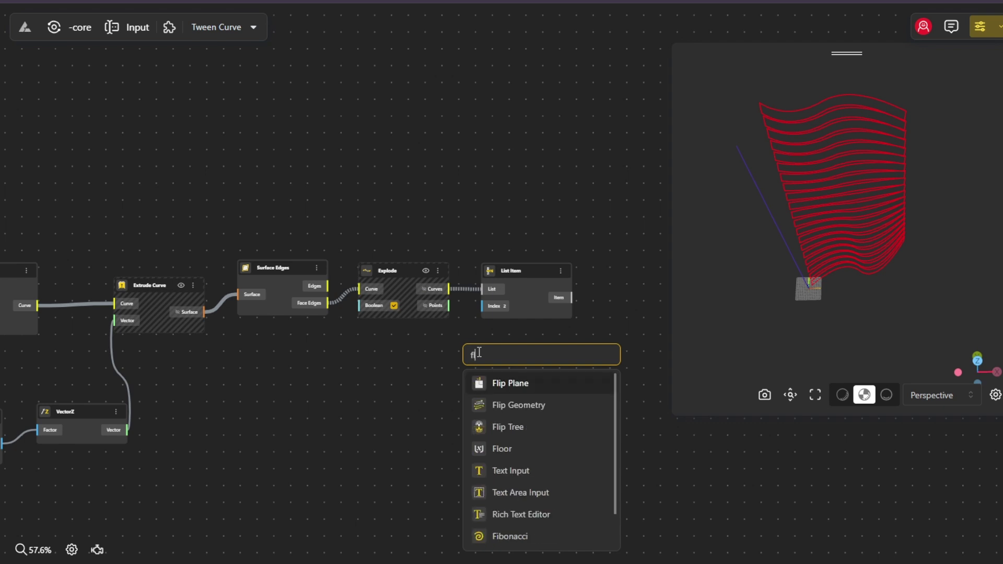
{"action": "type", "text": "tten"}
{"action": "left_click", "coordinate": [555, 376]}
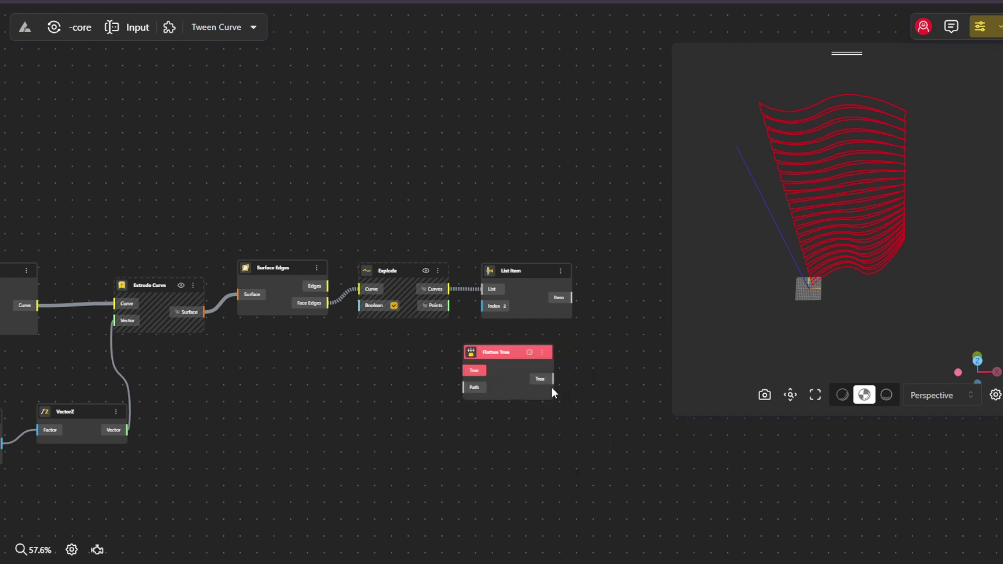
{"action": "left_click_drag", "start_coordinate": [487, 373], "coordinate": [477, 371]}
{"action": "middle_click_drag", "start_coordinate": [420, 373], "coordinate": [158, 404]}
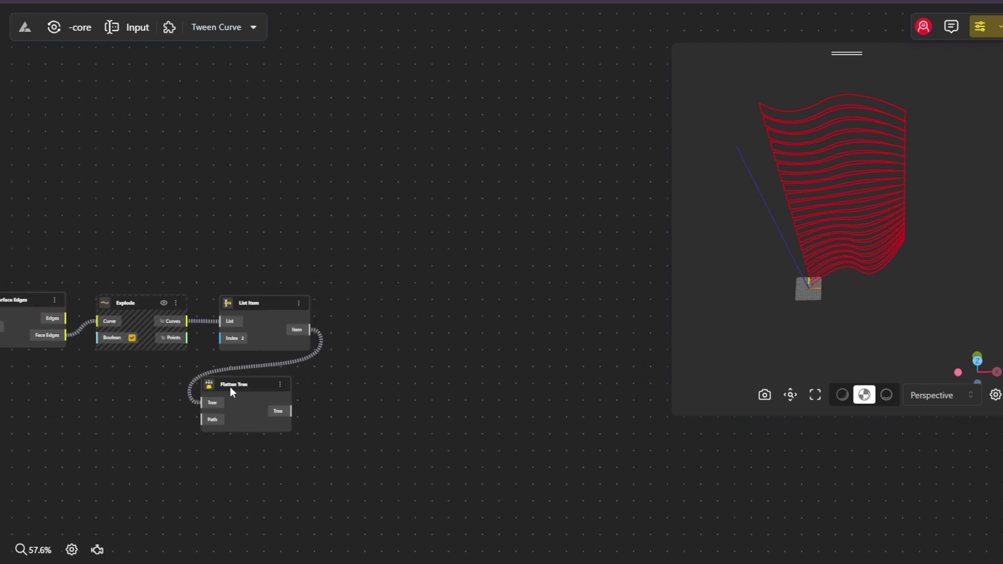
{"action": "left_click_drag", "start_coordinate": [235, 390], "coordinate": [423, 310]}
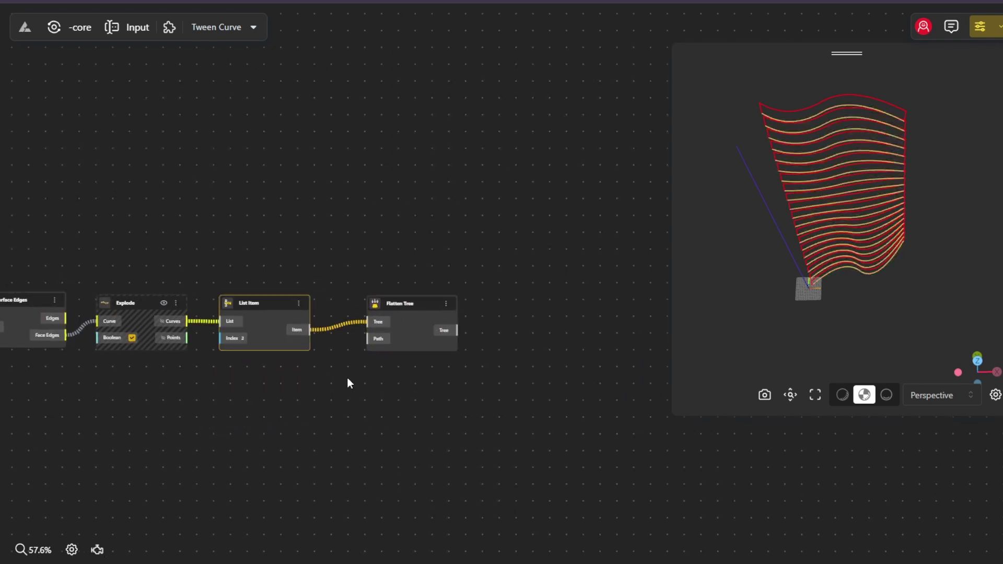
Add a Take Nth node fed by the Flatten Tree output, with N set to 1 and Start set to 1
{"action": "scroll", "coordinate": [368, 383], "scroll_direction": "up", "scroll_amount": 3}
{"action": "middle_click_drag", "start_coordinate": [493, 342], "coordinate": [237, 370]}
{"action": "double_click", "coordinate": [374, 309]}
{"action": "type", "text": "tak"}
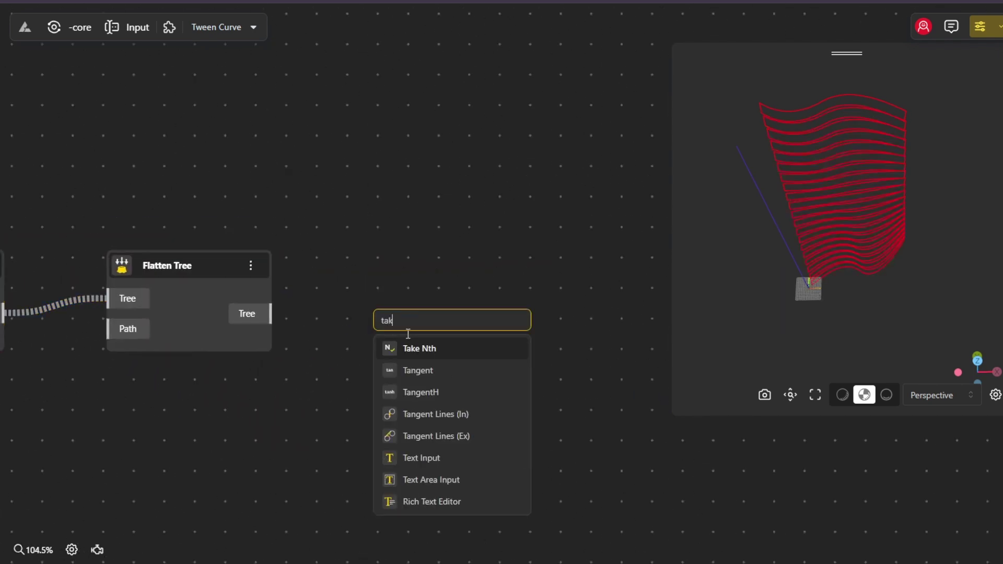
{"action": "key", "text": "Return"}
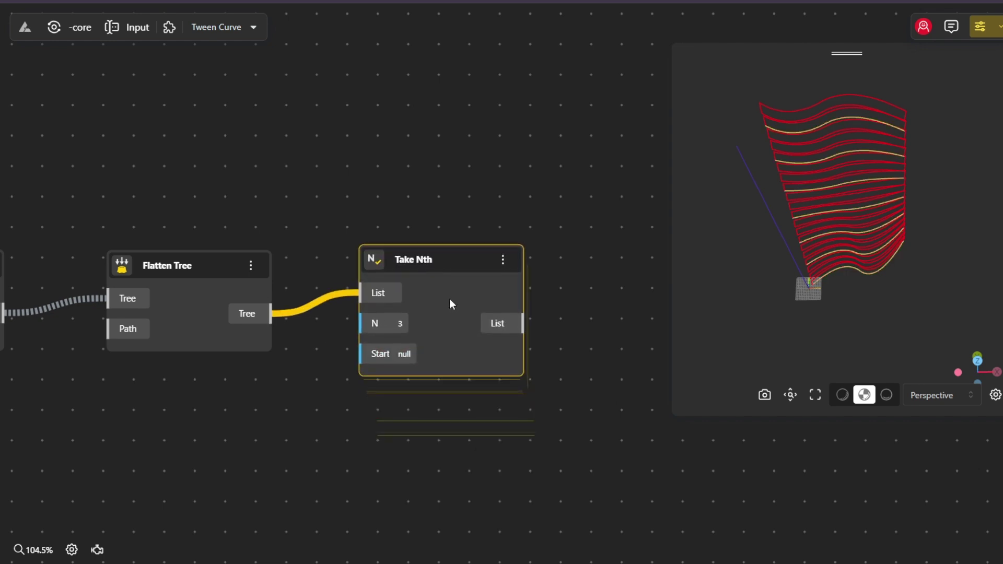
{"action": "left_click", "coordinate": [406, 320]}
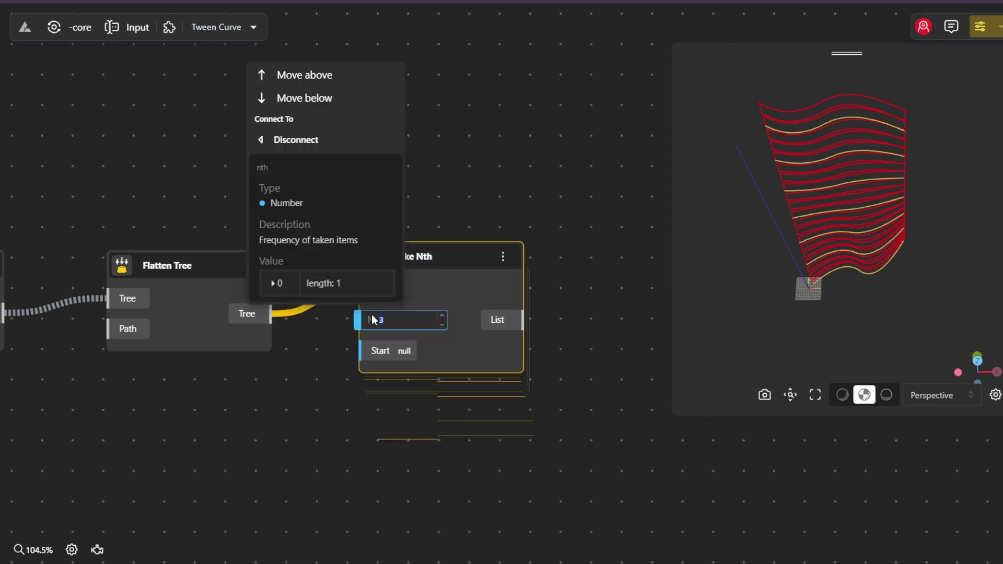
{"action": "left_click", "coordinate": [409, 350]}
{"action": "type", "text": "1"}
{"action": "left_click_drag", "start_coordinate": [444, 309], "coordinate": [446, 296]}
Duplicate the List Item node below the original, fed by Explode's Curves, and set the copy's Index to 3
{"action": "scroll", "coordinate": [446, 295], "scroll_direction": "down", "scroll_amount": 3}
{"action": "middle_click_drag", "start_coordinate": [300, 412], "coordinate": [422, 291]}
{"action": "left_click", "coordinate": [246, 170]}
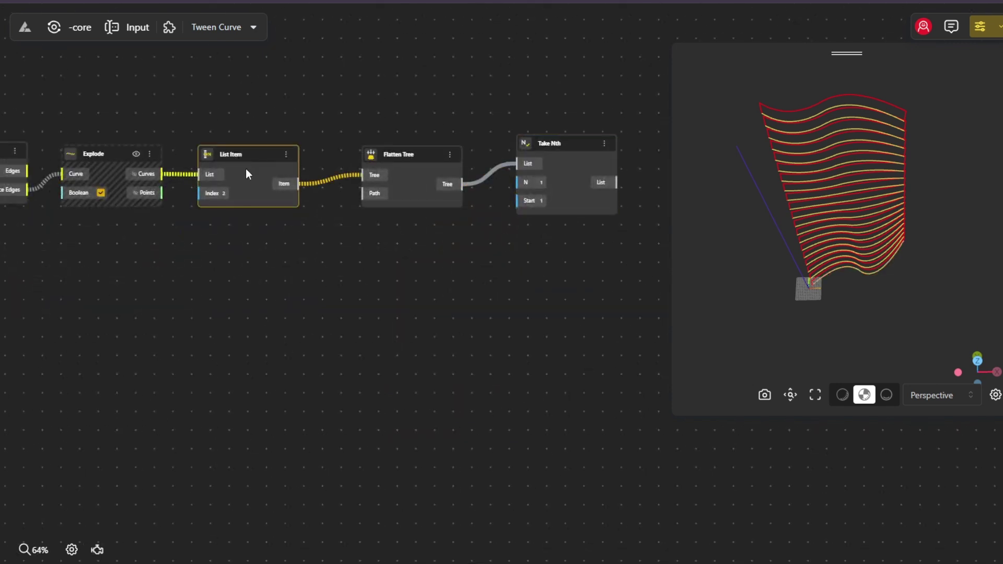
{"action": "left_click_drag", "start_coordinate": [246, 168], "coordinate": [208, 279], "text": "alt"}
{"action": "left_click", "coordinate": [208, 279]}
{"action": "type", "text": "3"}
{"action": "left_click", "coordinate": [368, 274]}
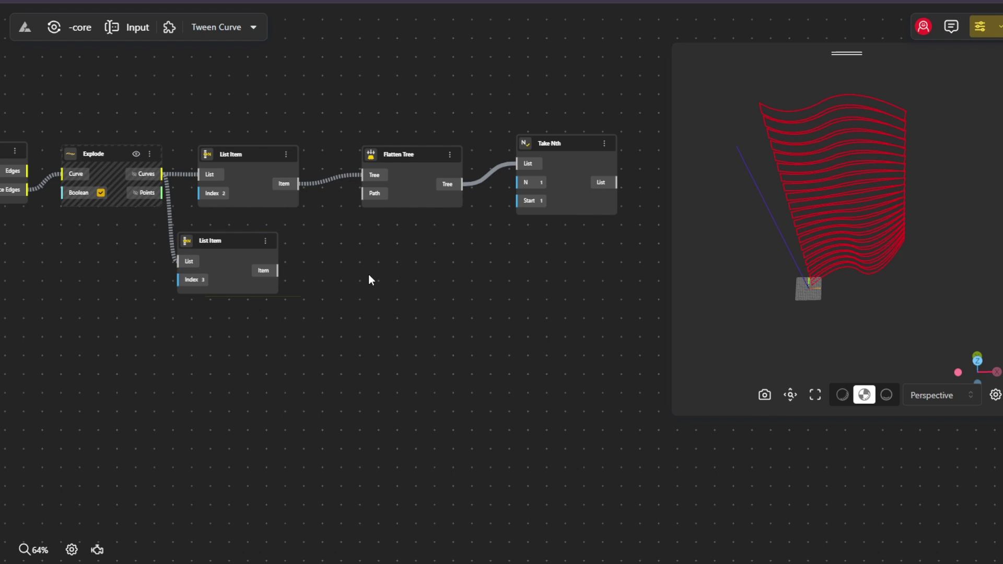
Add a Flatten Tree node fed by the lower List Item and an Extract Subset node fed by its Tree output, with Start set to 0
{"action": "double_click", "coordinate": [340, 261]}
{"action": "type", "text": "extract"}
{"action": "key", "text": "Return"}
{"action": "left_click_drag", "start_coordinate": [335, 291], "coordinate": [344, 287]}
{"action": "left_click_drag", "start_coordinate": [392, 292], "coordinate": [458, 320]}
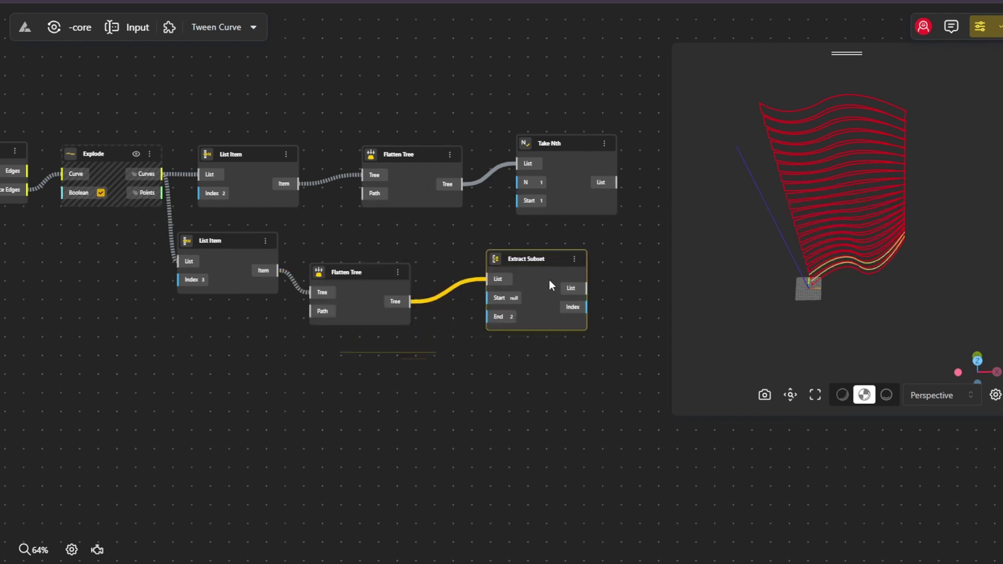
{"action": "left_click_drag", "start_coordinate": [548, 284], "coordinate": [551, 284]}
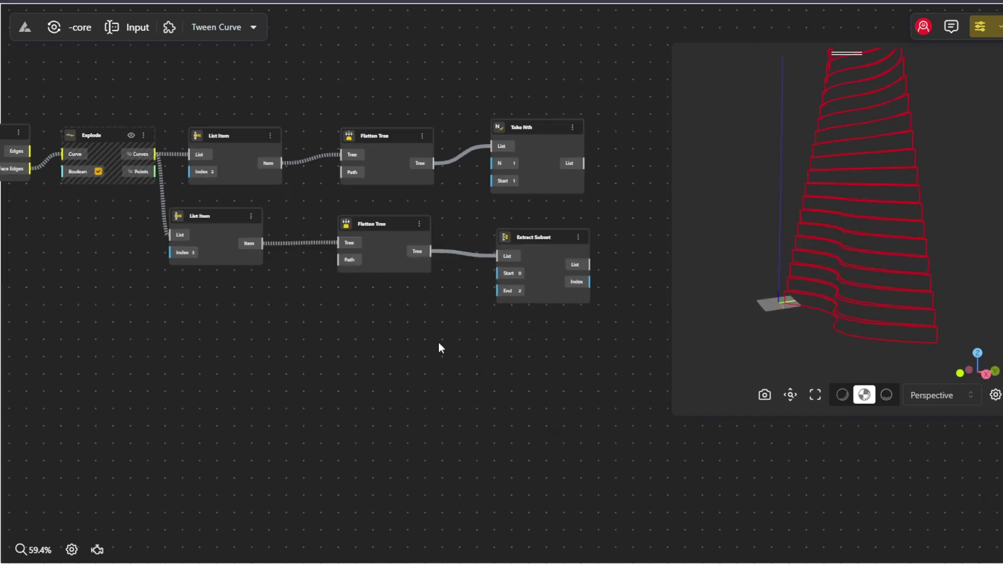
Add a Subtraction node with A set to 1 and move it back toward the start of the graph
{"action": "double_click", "coordinate": [370, 335]}
{"action": "type", "text": "-1"}
{"action": "left_click", "coordinate": [367, 365]}
{"action": "left_click_drag", "start_coordinate": [366, 364], "coordinate": [343, 332]}
{"action": "scroll", "coordinate": [347, 345], "scroll_direction": "down", "scroll_amount": 5}
{"action": "left_click_drag", "start_coordinate": [212, 380], "coordinate": [475, 346]}
{"action": "scroll", "coordinate": [478, 344], "scroll_direction": "down", "scroll_amount": 2}
{"action": "left_click_drag", "start_coordinate": [585, 303], "coordinate": [254, 390]}
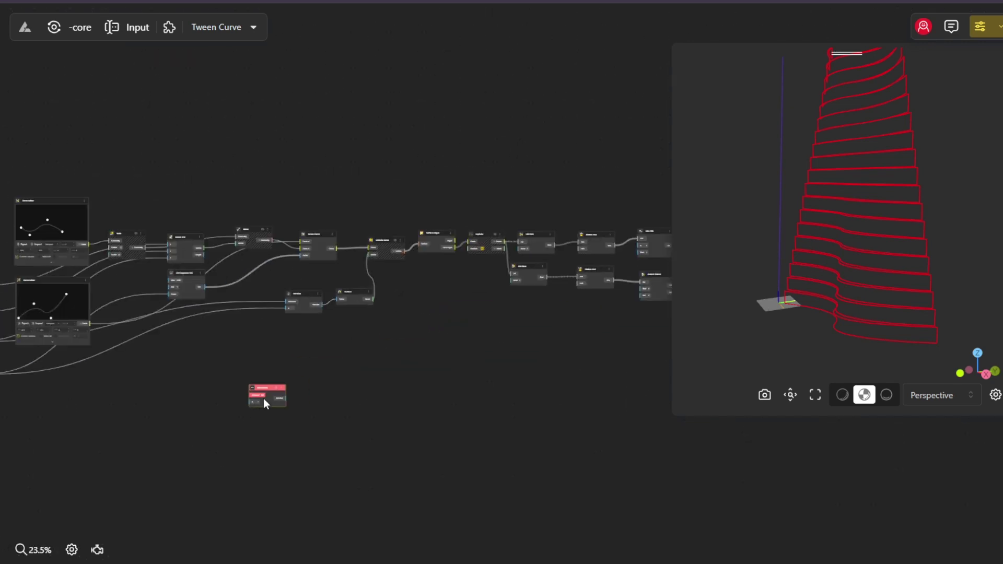
Connect the lowest input node at the graph's start to the Subtraction node's Minuend
{"action": "left_click_drag", "start_coordinate": [150, 389], "coordinate": [437, 316]}
{"action": "left_click_drag", "start_coordinate": [521, 320], "coordinate": [538, 325]}
{"action": "left_click_drag", "start_coordinate": [396, 369], "coordinate": [0, 448]}
{"action": "left_click_drag", "start_coordinate": [164, 401], "coordinate": [500, 312]}
Place the Subtraction node below the lower Flatten Tree and connect its Number output to Extract Subset's End input
{"action": "scroll", "coordinate": [488, 328], "scroll_direction": "up", "scroll_amount": 6}
{"action": "left_click_drag", "start_coordinate": [531, 323], "coordinate": [450, 335]}
{"action": "left_click_drag", "start_coordinate": [456, 336], "coordinate": [505, 296]}
{"action": "left_click_drag", "start_coordinate": [519, 307], "coordinate": [372, 365]}
{"action": "left_click", "coordinate": [396, 326]}
{"action": "left_click", "coordinate": [399, 238]}
{"action": "scroll", "coordinate": [460, 247], "scroll_direction": "up", "scroll_amount": 2}
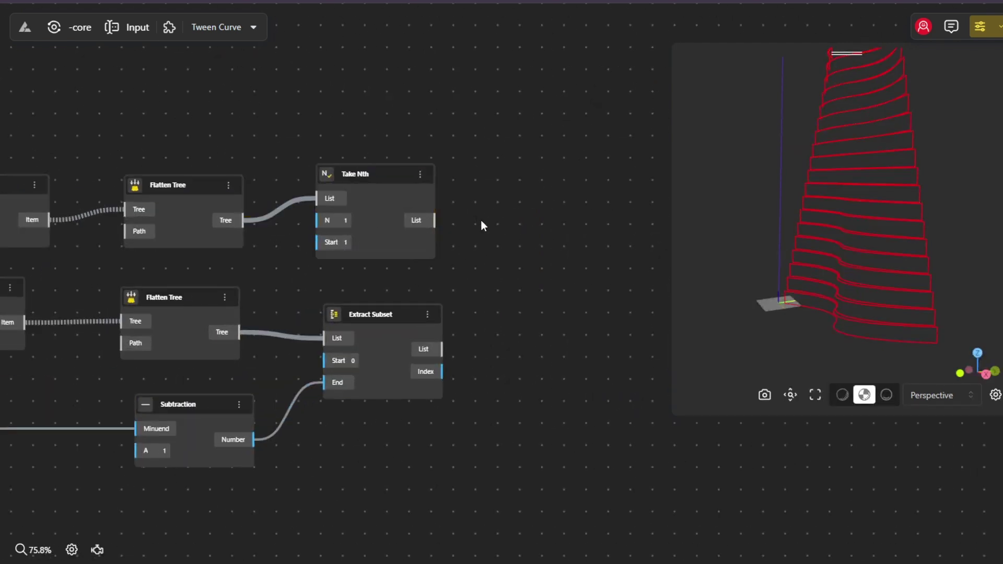
Add two Graft Tree nodes, one fed by Take Nth's List output and the other by Extract Subset's List output
{"action": "double_click", "coordinate": [487, 224]}
{"action": "type", "text": "graf"}
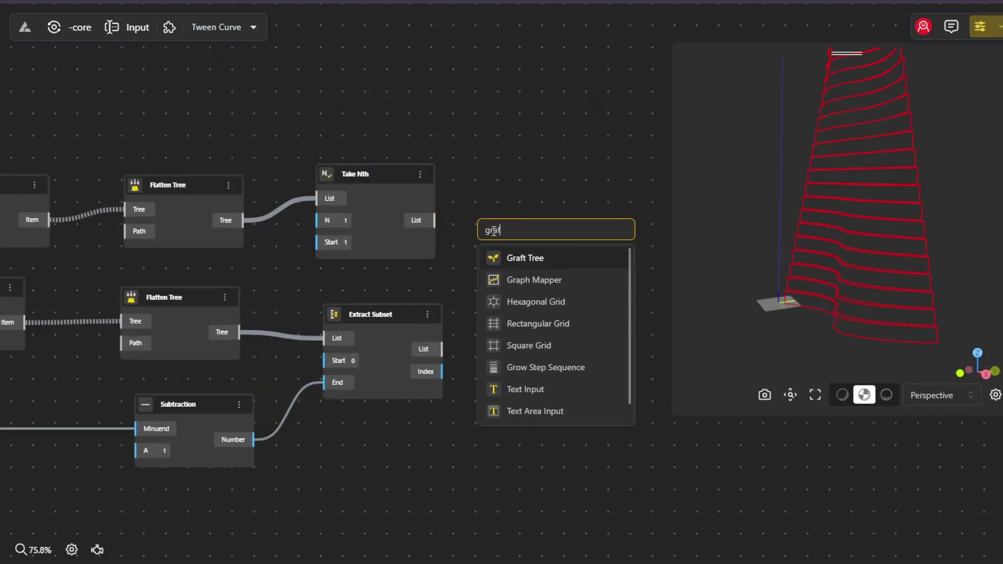
{"action": "left_click", "coordinate": [514, 258]}
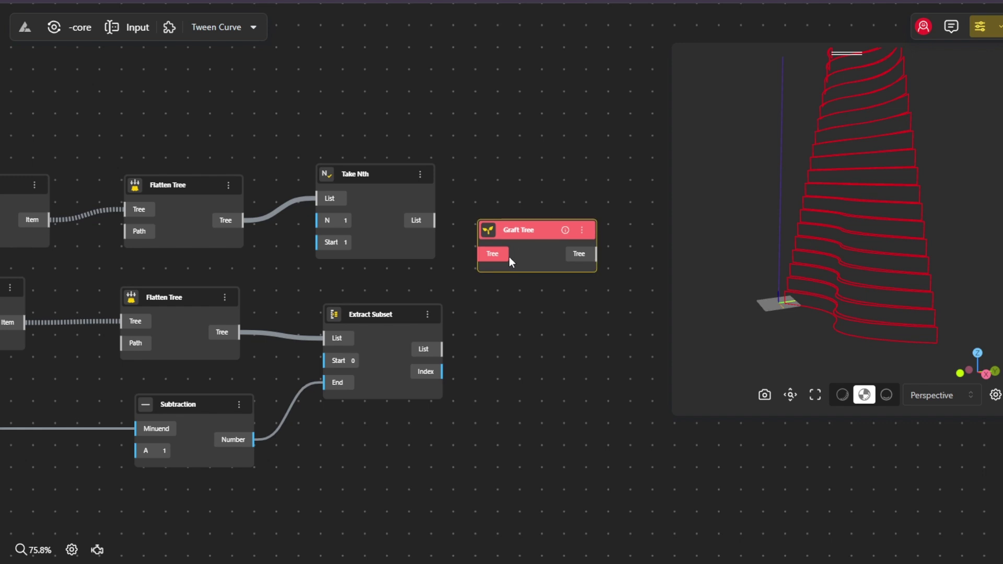
{"action": "key", "text": "ctrl+d"}
{"action": "left_click_drag", "start_coordinate": [562, 254], "coordinate": [546, 217]}
{"action": "left_click_drag", "start_coordinate": [436, 220], "coordinate": [477, 225]}
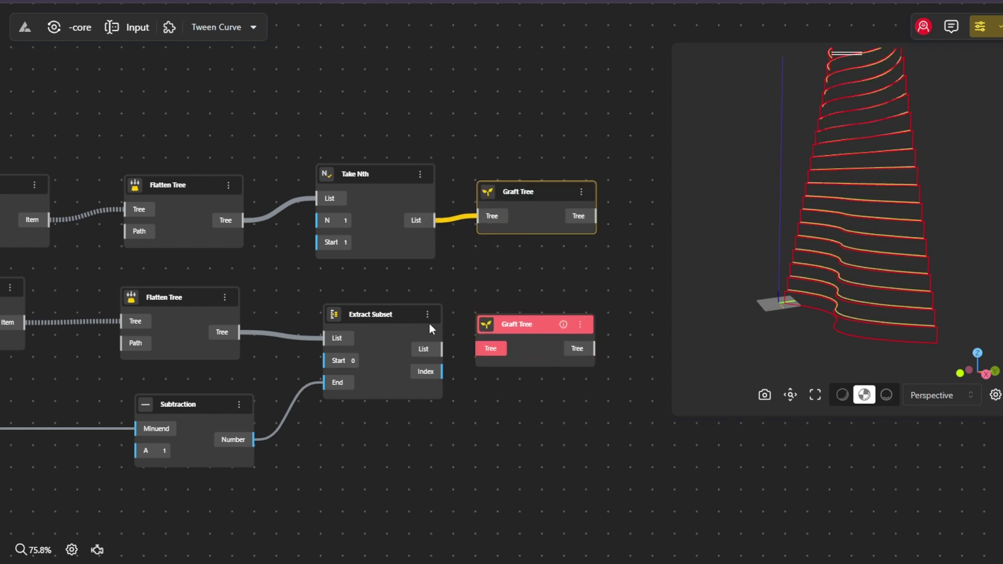
{"action": "left_click_drag", "start_coordinate": [484, 359], "coordinate": [487, 351]}
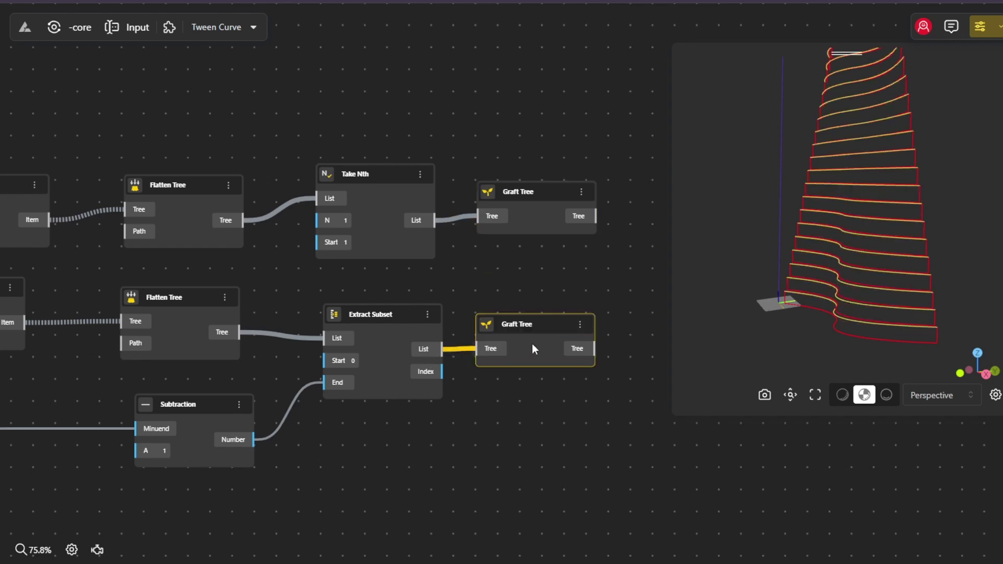
Add a Loft Surface node and place it beyond the two Graft Tree nodes
{"action": "middle_click_drag", "start_coordinate": [531, 343], "coordinate": [218, 405]}
{"action": "double_click", "coordinate": [305, 328]}
{"action": "type", "text": "lof"}
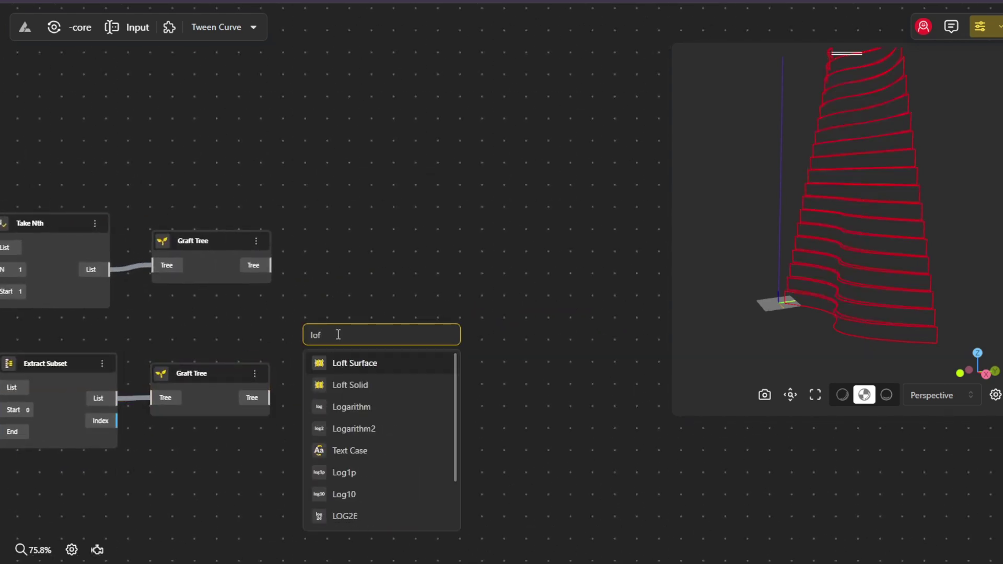
{"action": "left_click", "coordinate": [379, 364]}
{"action": "right_click", "coordinate": [368, 278]}
{"action": "left_click", "coordinate": [317, 294]}
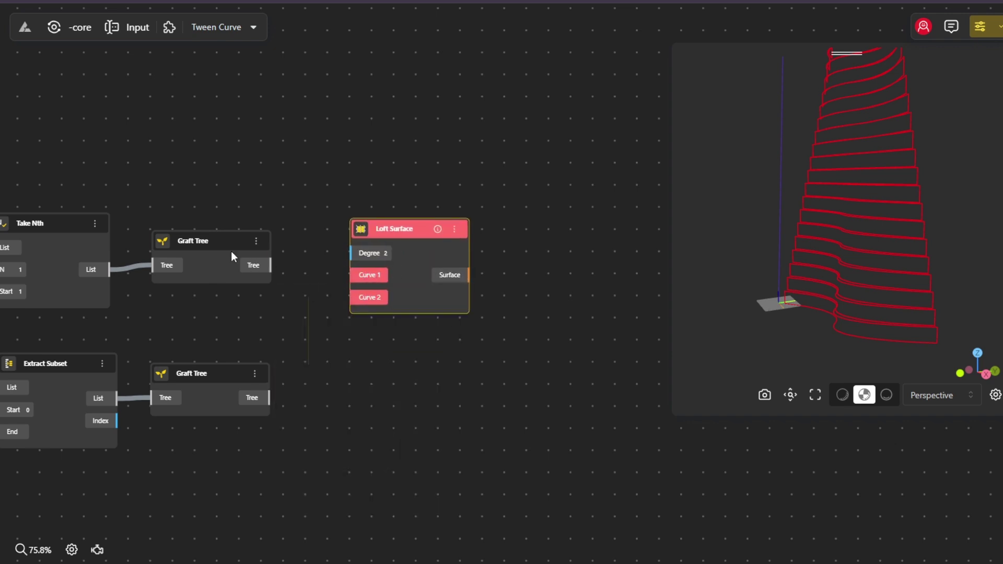
Connect the lower Graft Tree to Loft Surface's Curve 1 and the upper Graft Tree to Curve 2
{"action": "left_click", "coordinate": [210, 372]}
{"action": "left_click_drag", "start_coordinate": [251, 398], "coordinate": [369, 280]}
{"action": "left_click_drag", "start_coordinate": [269, 273], "coordinate": [369, 297]}
{"action": "left_click", "coordinate": [431, 295]}
Add an Apply Material node and connect Loft Surface's Surface output to its Geometry input
{"action": "scroll", "coordinate": [431, 290], "scroll_direction": "down", "scroll_amount": 5}
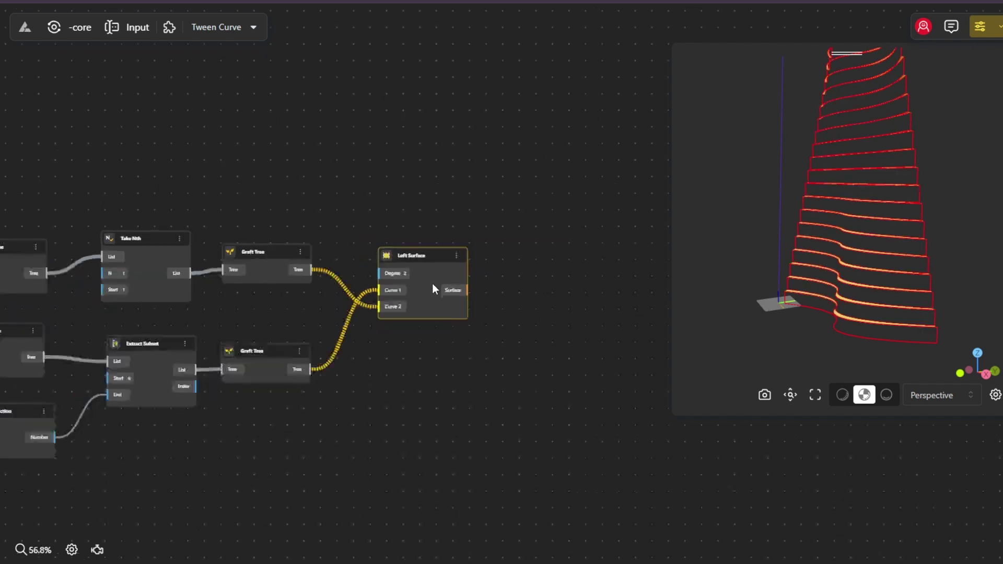
{"action": "scroll", "coordinate": [421, 335], "scroll_direction": "up", "scroll_amount": 6}
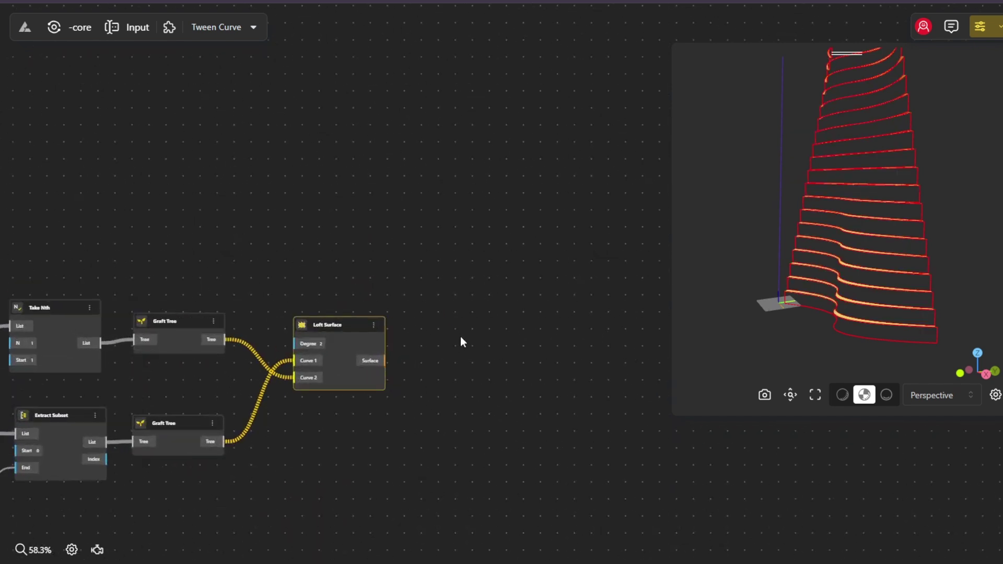
{"action": "double_click", "coordinate": [353, 308]}
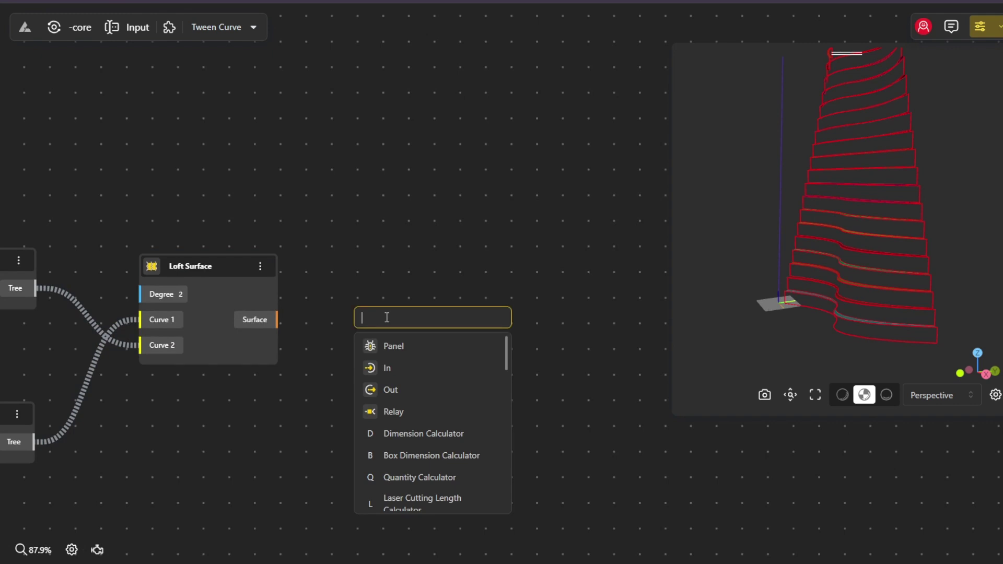
{"action": "type", "text": "app"}
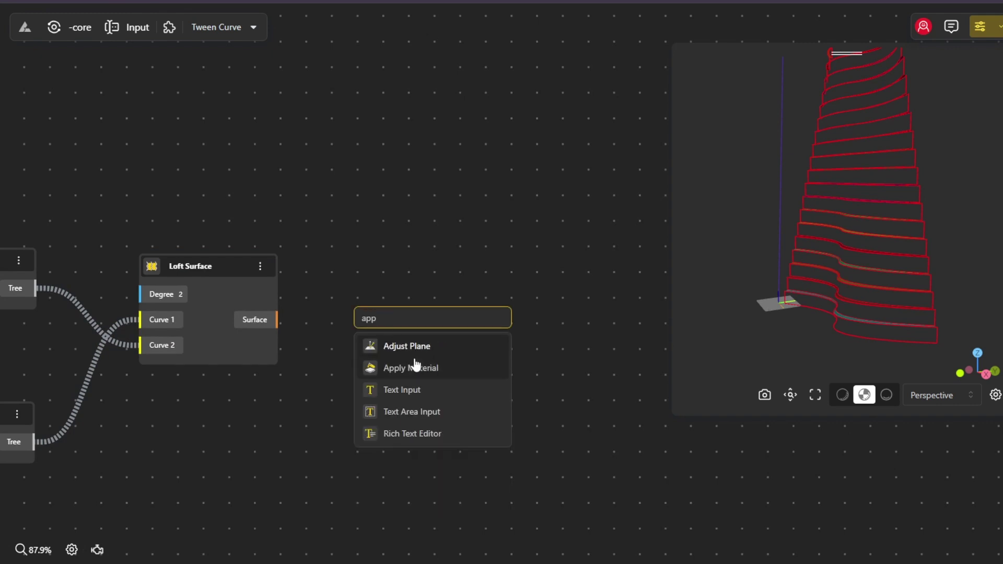
{"action": "left_click", "coordinate": [418, 368]}
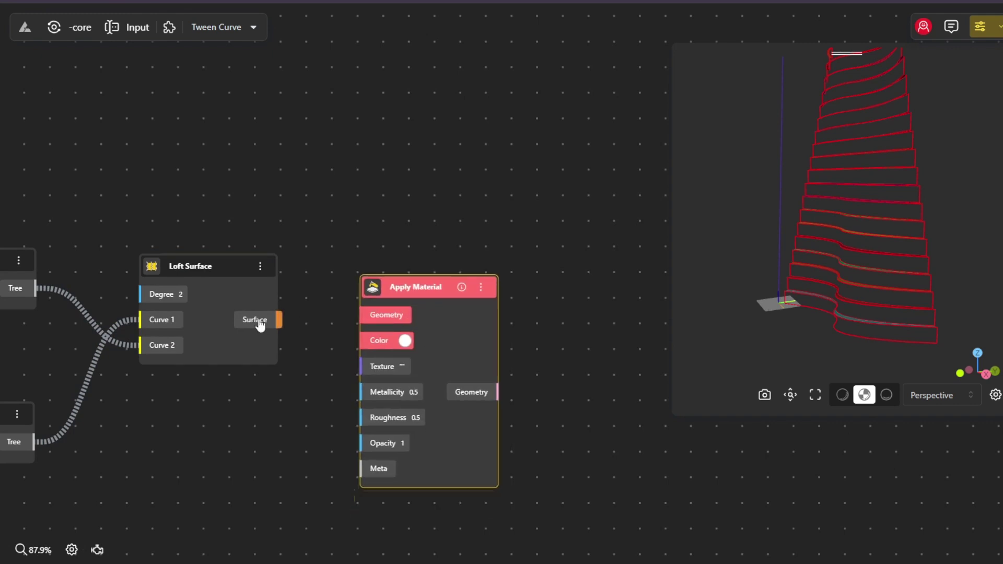
{"action": "left_click_drag", "start_coordinate": [370, 316], "coordinate": [369, 316]}
Set the Apply Material node's Color to a light grey
{"action": "scroll", "coordinate": [369, 317], "scroll_direction": "down", "scroll_amount": 3}
{"action": "right_click", "coordinate": [384, 336]}
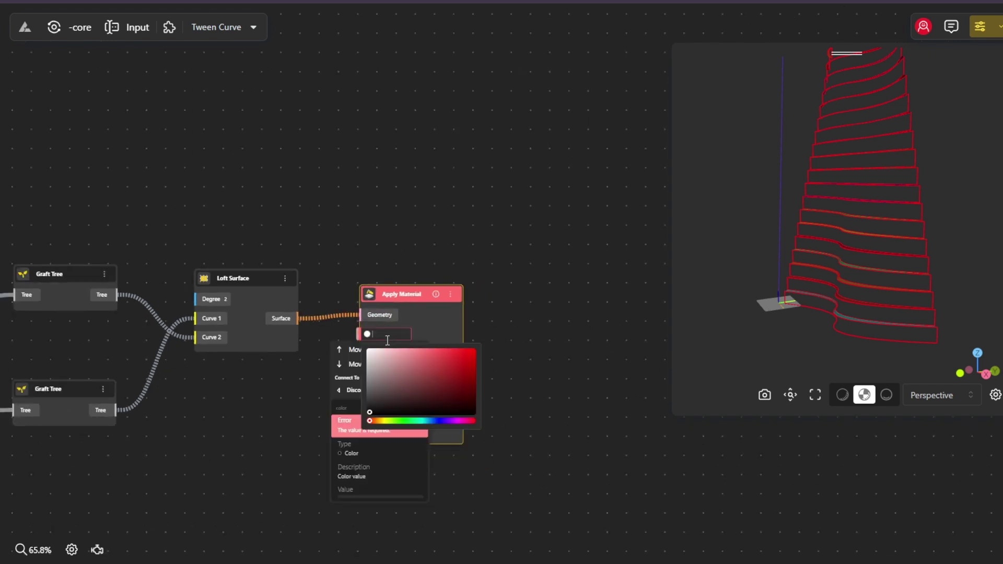
{"action": "left_click", "coordinate": [371, 368]}
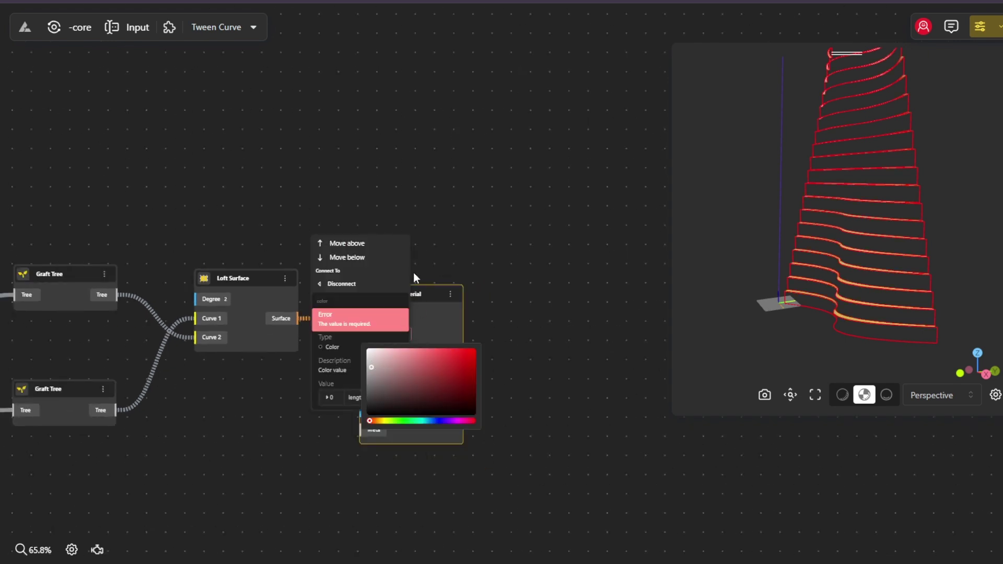
{"action": "left_click", "coordinate": [423, 217]}
Connect the extrusion node's surface output to Apply Material's Geometry input alongside the lofted surfaces
{"action": "scroll", "coordinate": [371, 204], "scroll_direction": "down", "scroll_amount": 5}
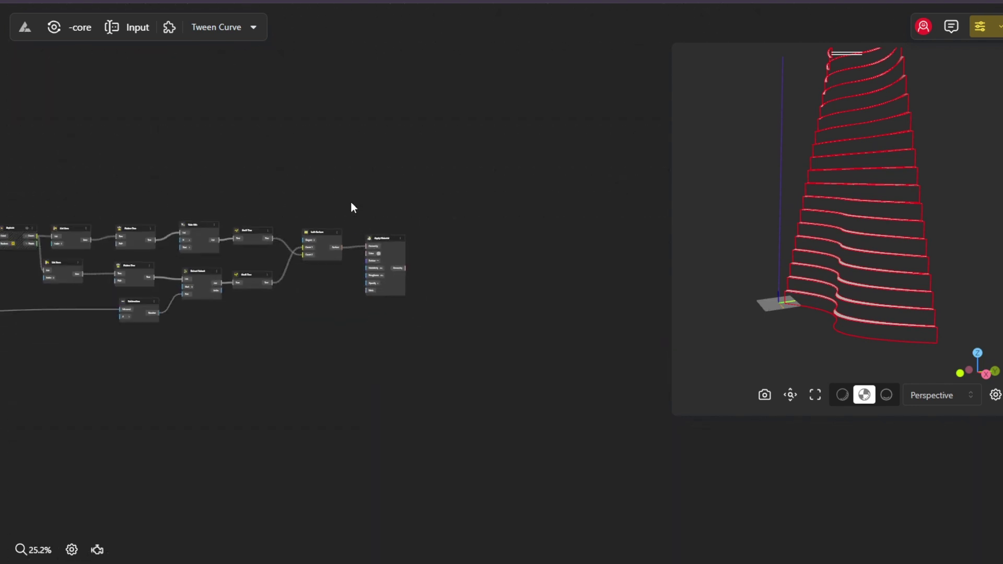
{"action": "left_click_drag", "start_coordinate": [317, 208], "coordinate": [411, 249]}
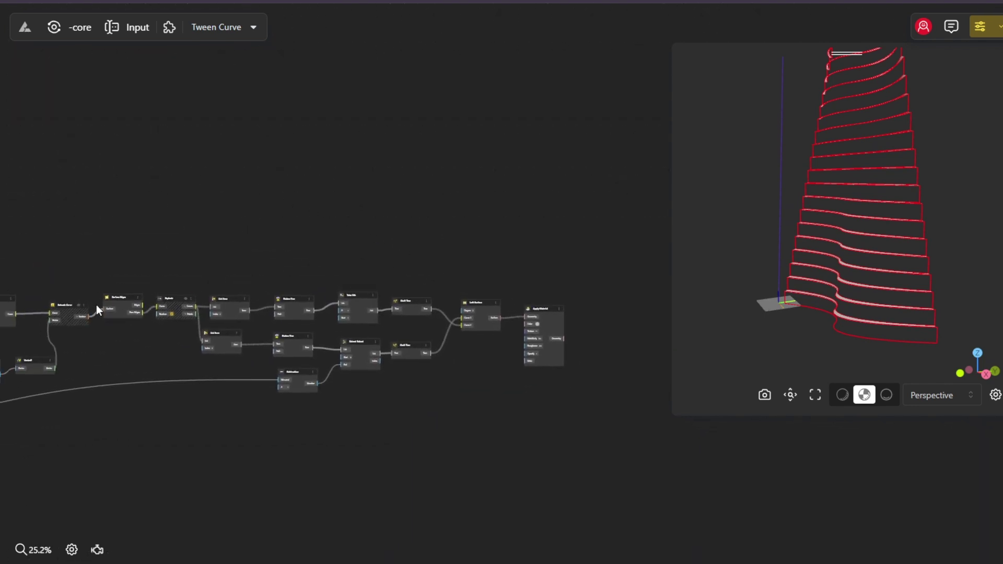
{"action": "left_click_drag", "start_coordinate": [88, 317], "coordinate": [283, 317]}
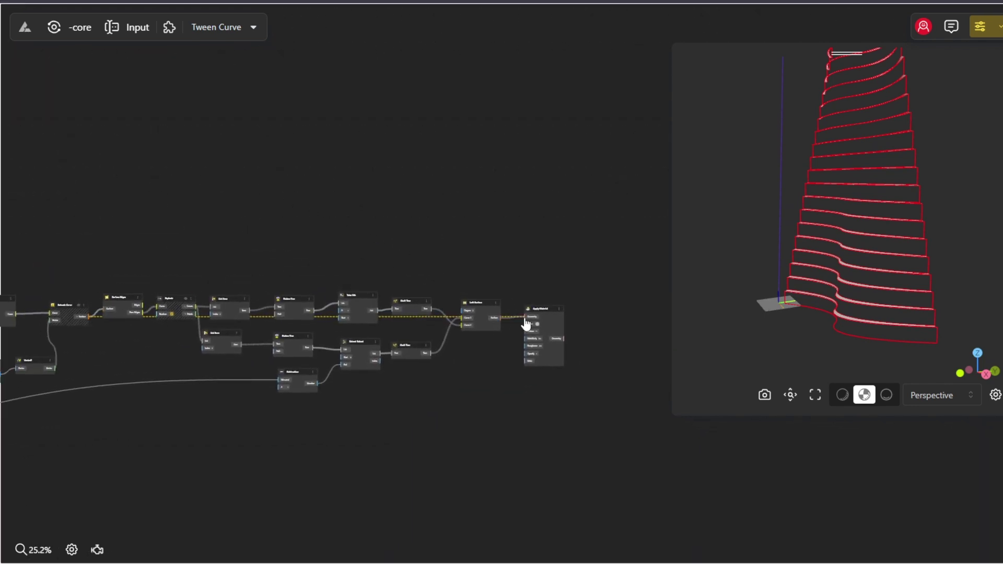
{"action": "left_click_drag", "start_coordinate": [888, 209], "coordinate": [868, 237]}
{"action": "scroll", "coordinate": [393, 267], "scroll_direction": "down", "scroll_amount": 1}
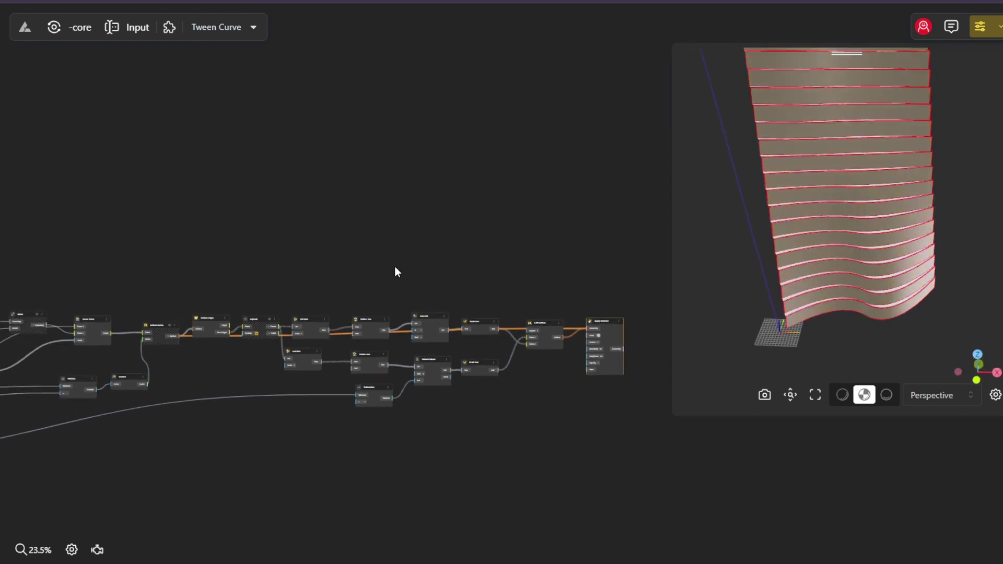
Select the processing nodes between the input curves and Apply Material, through Loft Surface, and hide their geometry previews
{"action": "scroll", "coordinate": [397, 261], "scroll_direction": "down", "scroll_amount": 3}
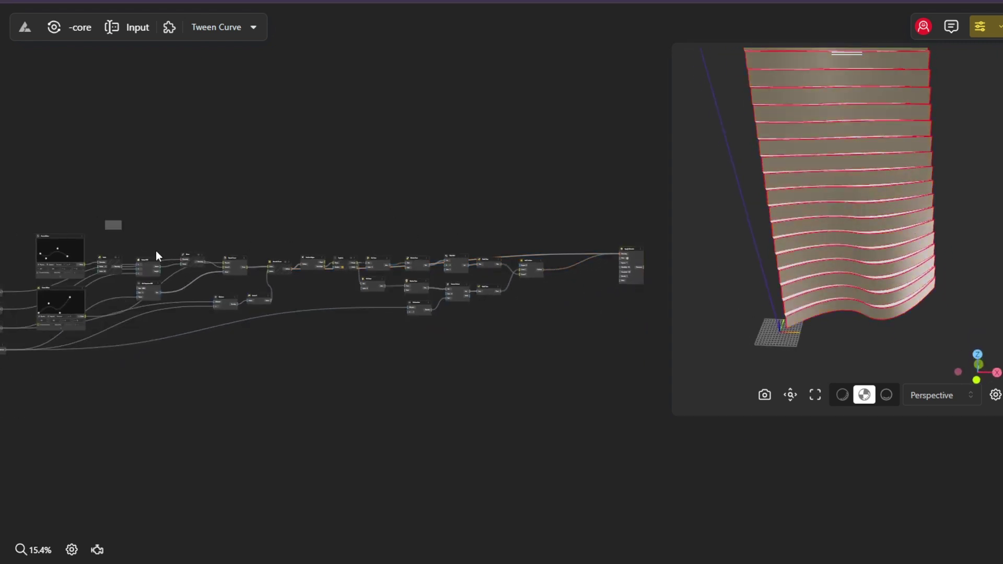
{"action": "left_click_drag", "start_coordinate": [186, 284], "coordinate": [602, 364]}
{"action": "right_click", "coordinate": [358, 296]}
{"action": "left_click", "coordinate": [381, 308]}
{"action": "left_click_drag", "start_coordinate": [105, 220], "coordinate": [607, 363]}
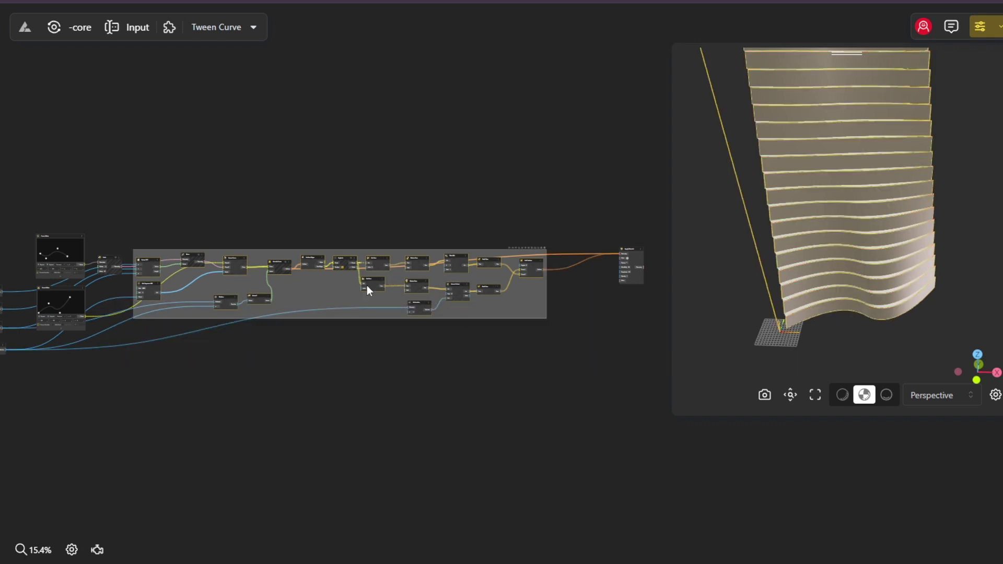
{"action": "right_click", "coordinate": [358, 296]}
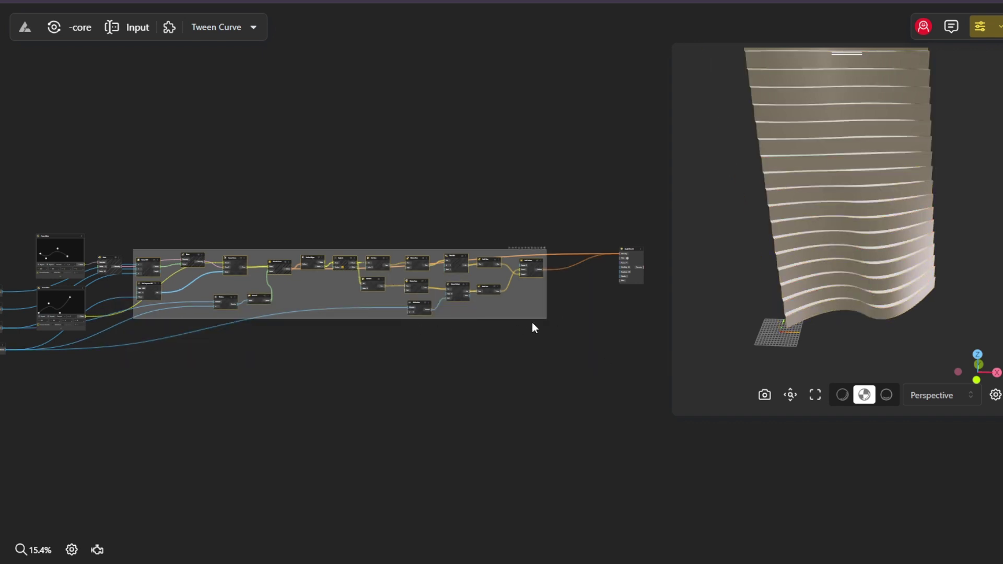
{"action": "left_click", "coordinate": [391, 308]}
Orbit the 3D preview to frame the whole facade and open the camera position options
{"action": "scroll", "coordinate": [474, 337], "scroll_direction": "right", "scroll_amount": 5}
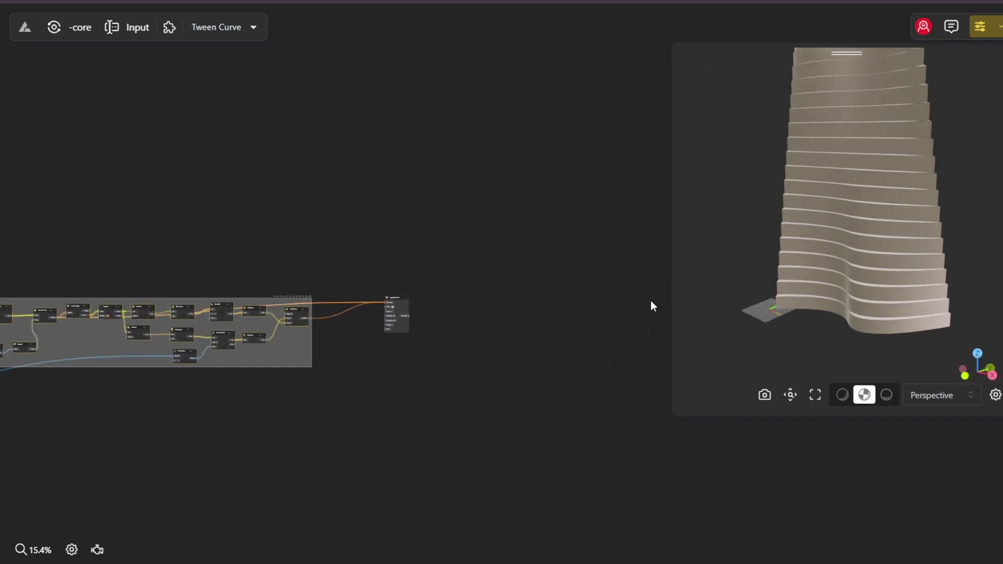
{"action": "left_click_drag", "start_coordinate": [700, 297], "coordinate": [888, 254]}
{"action": "left_click", "coordinate": [763, 395]}
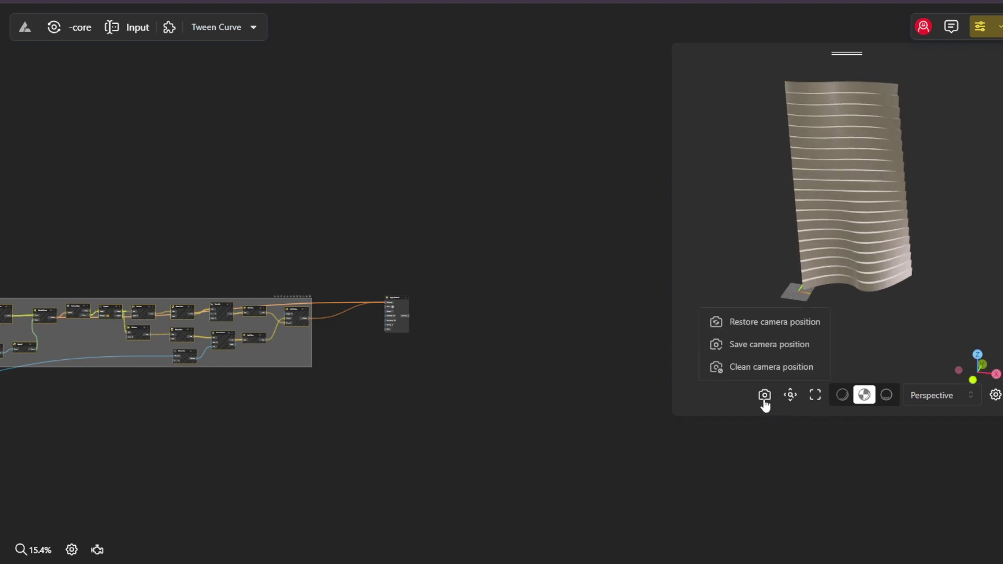